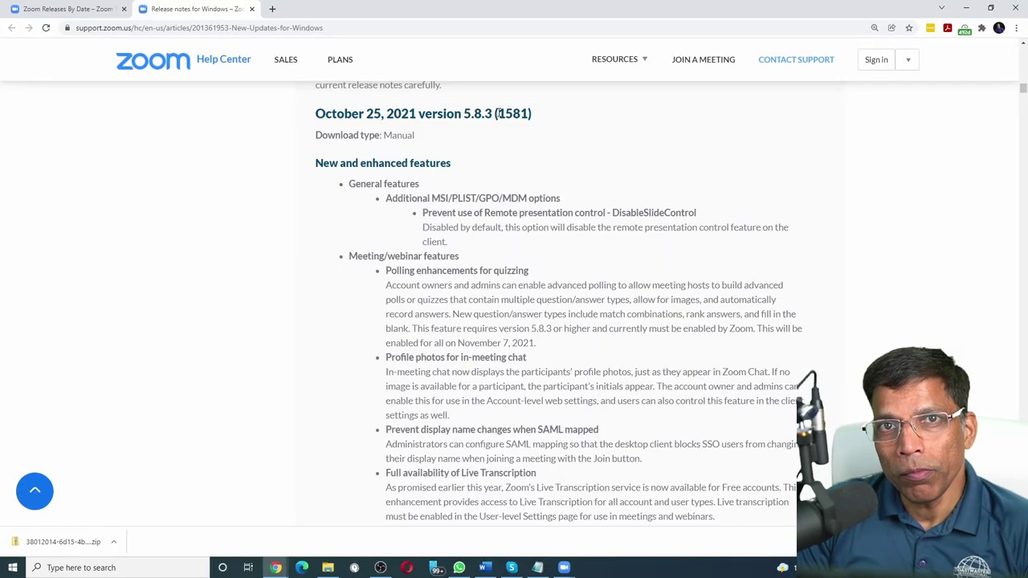
drag(499, 113, 526, 113)
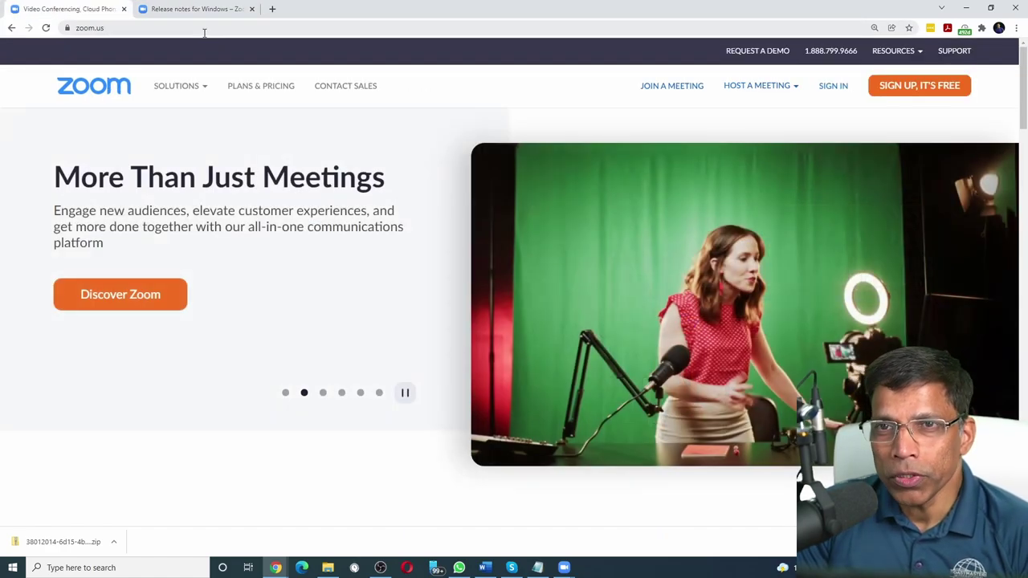
Sign in to the Zoom account and save the Meeting Polls/Quizzes setting with "Allow host to create advanced polls and quizzes" enabled
click(834, 86)
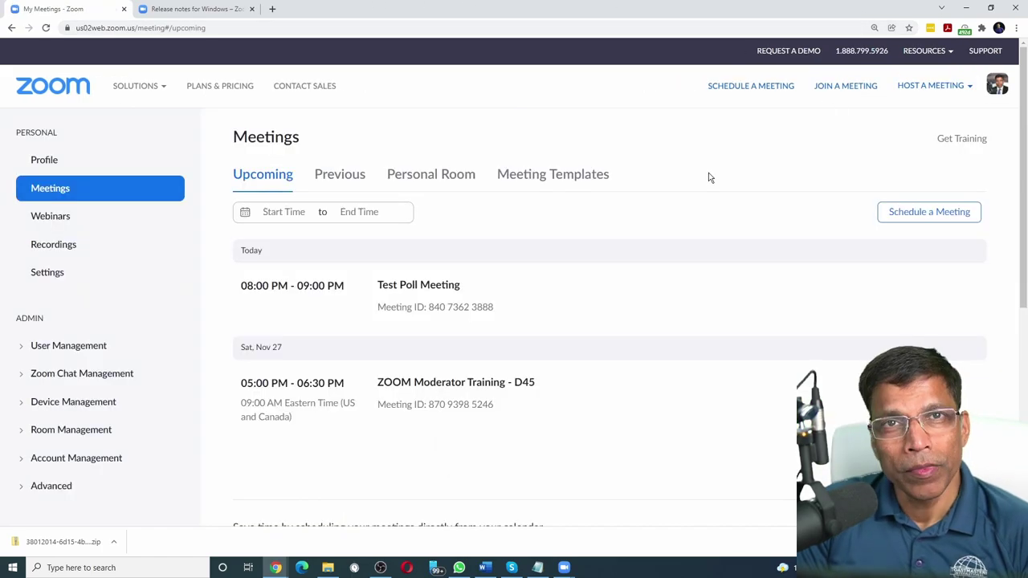
click(60, 274)
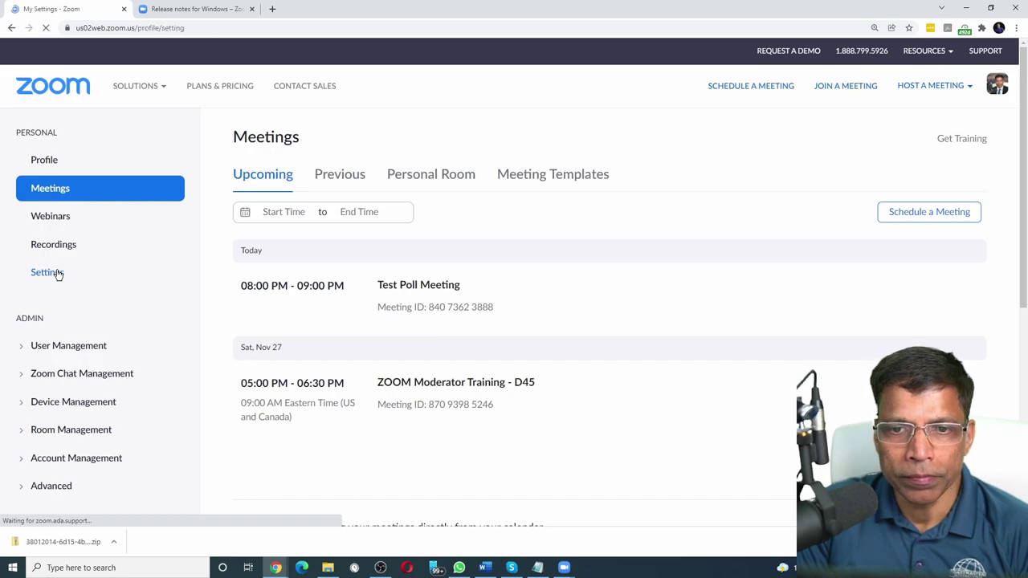
scroll(528, 265, down, 4)
scroll(526, 265, down, 15)
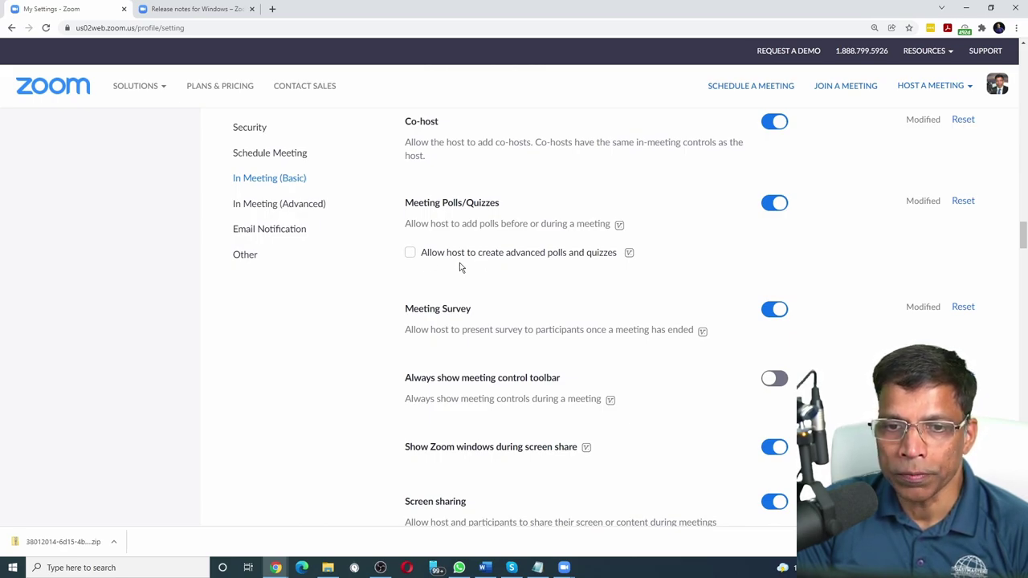
click(412, 257)
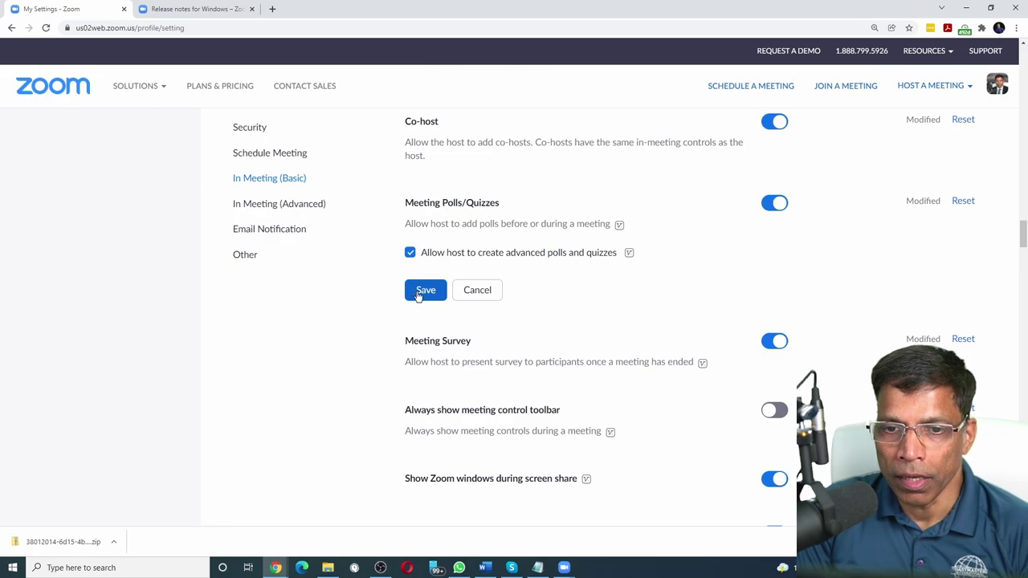
click(425, 291)
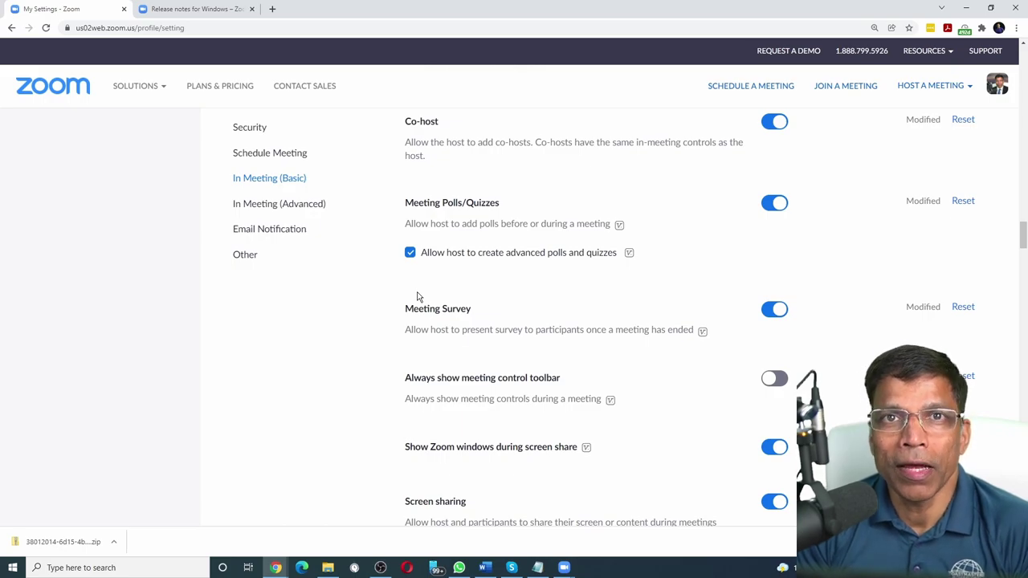
Schedule and save a meeting with the topic "Leadership Development Training" and a duration of 2 hours
key(alt+Left)
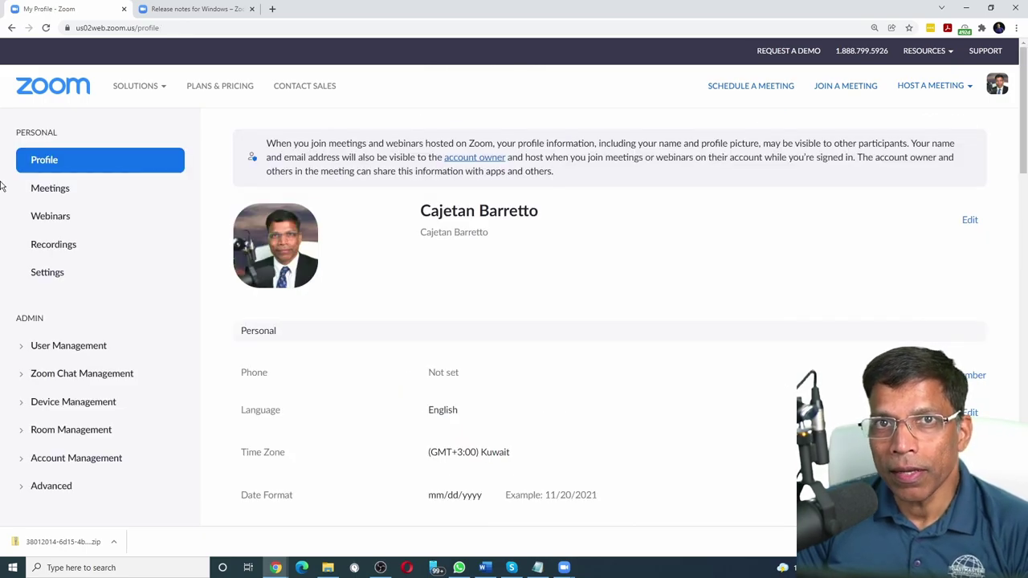
click(65, 196)
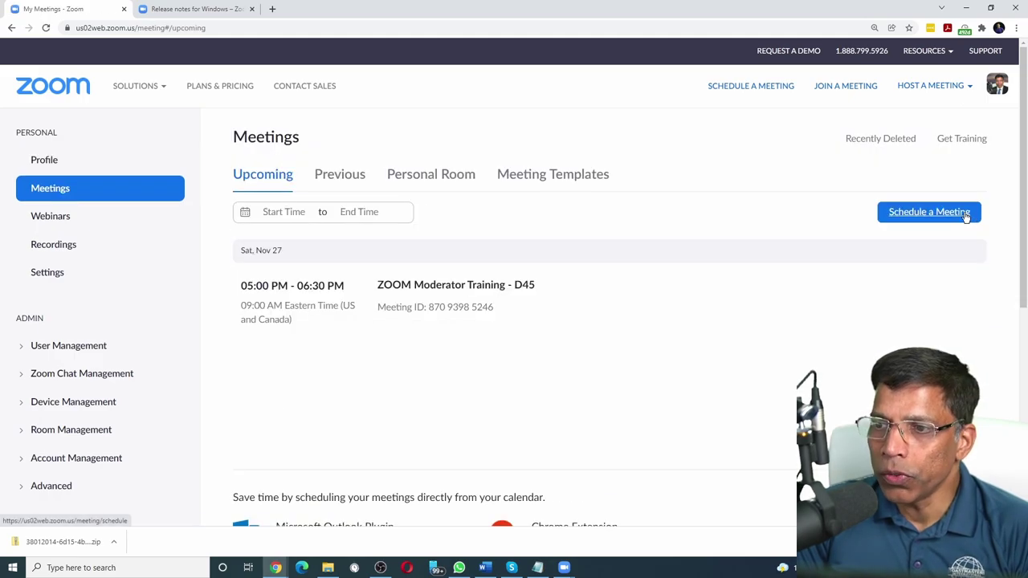
click(966, 214)
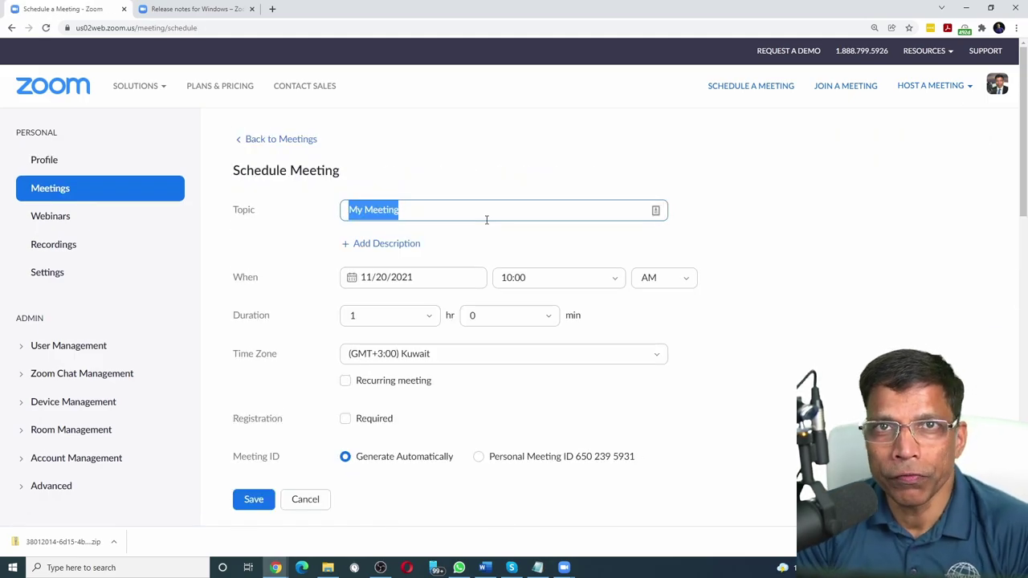
text(Leadership Development )
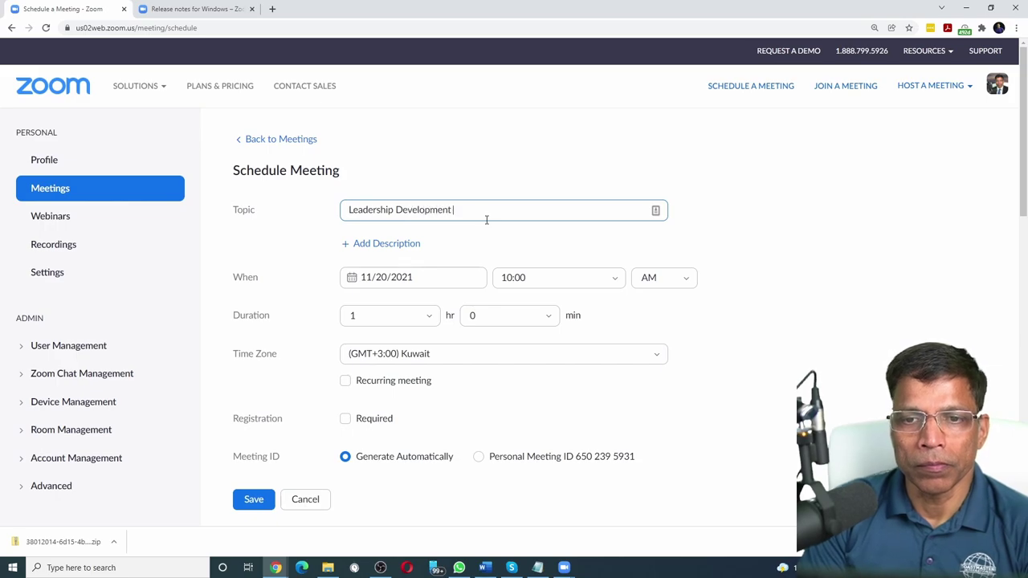
text(Training)
click(390, 315)
click(352, 388)
scroll(523, 332, down, 2)
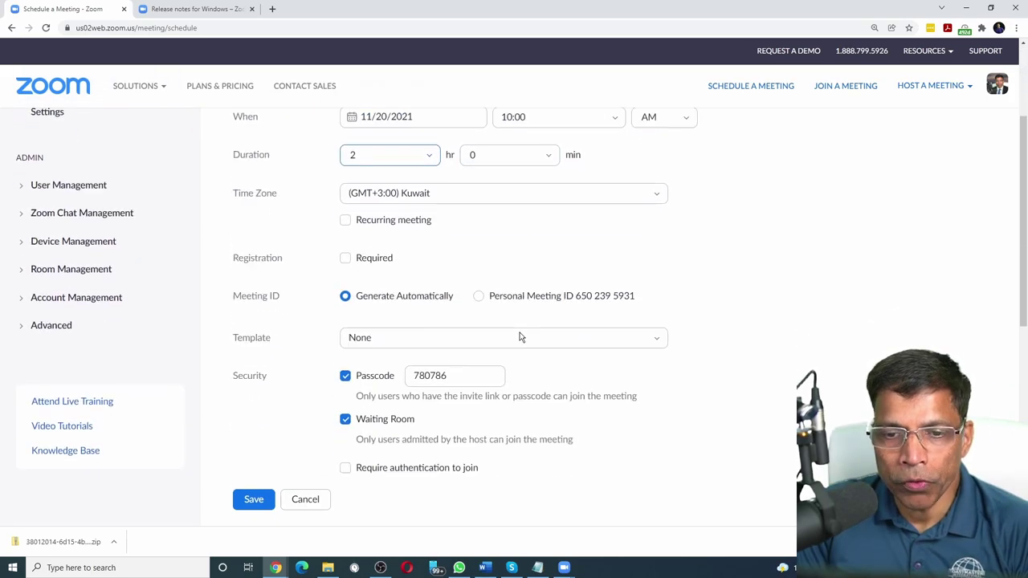
scroll(520, 338, down, 2)
click(245, 499)
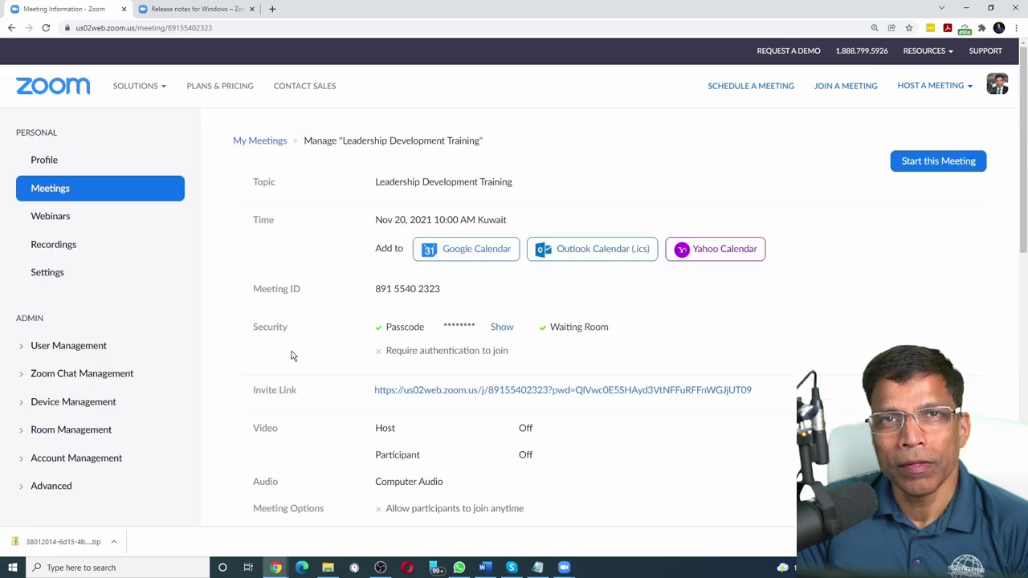
Create a new poll of the type Advanced Polls and Quizzing for the scheduled meeting
scroll(298, 351, down, 5)
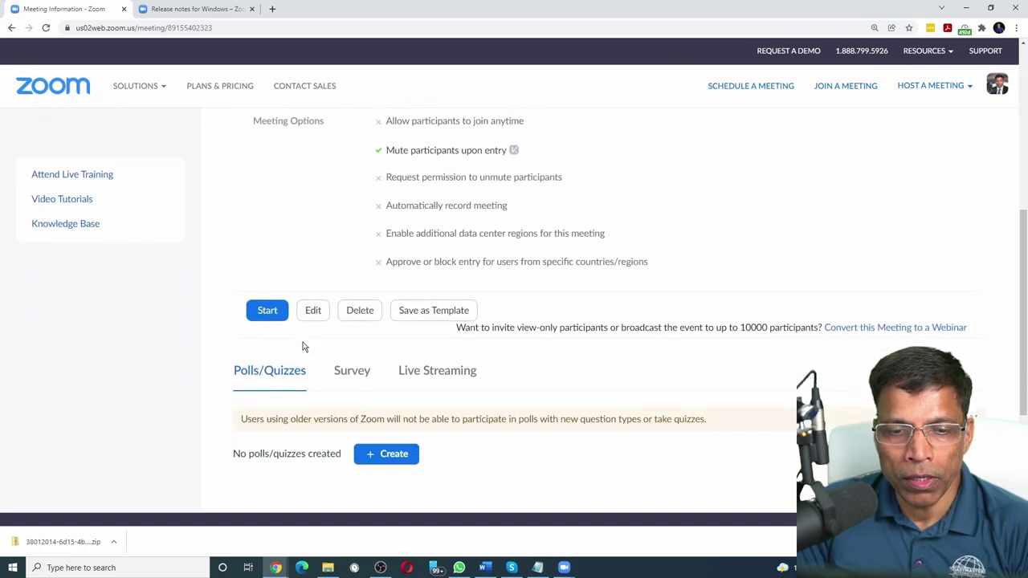
scroll(303, 346, down, 3)
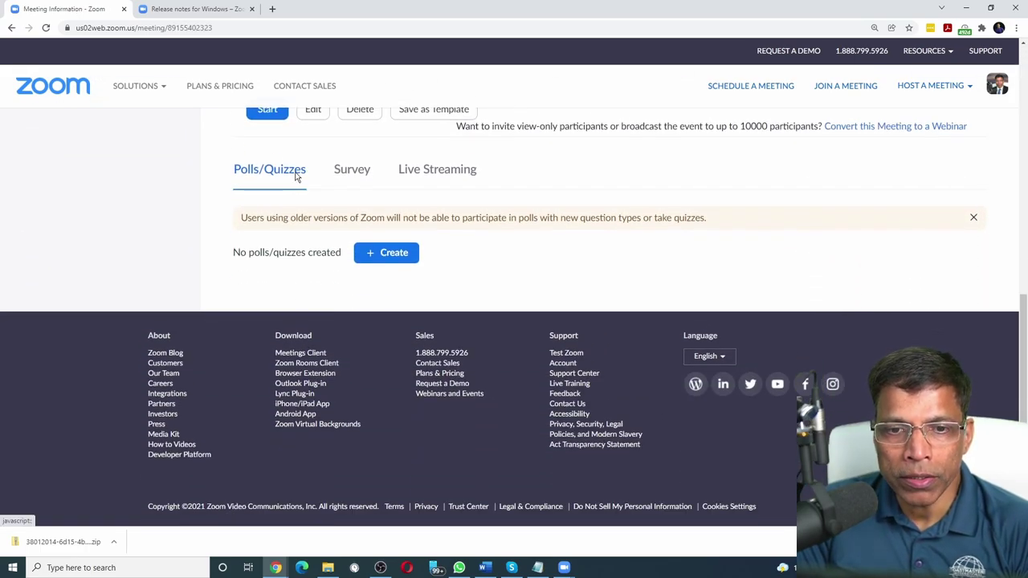
click(391, 253)
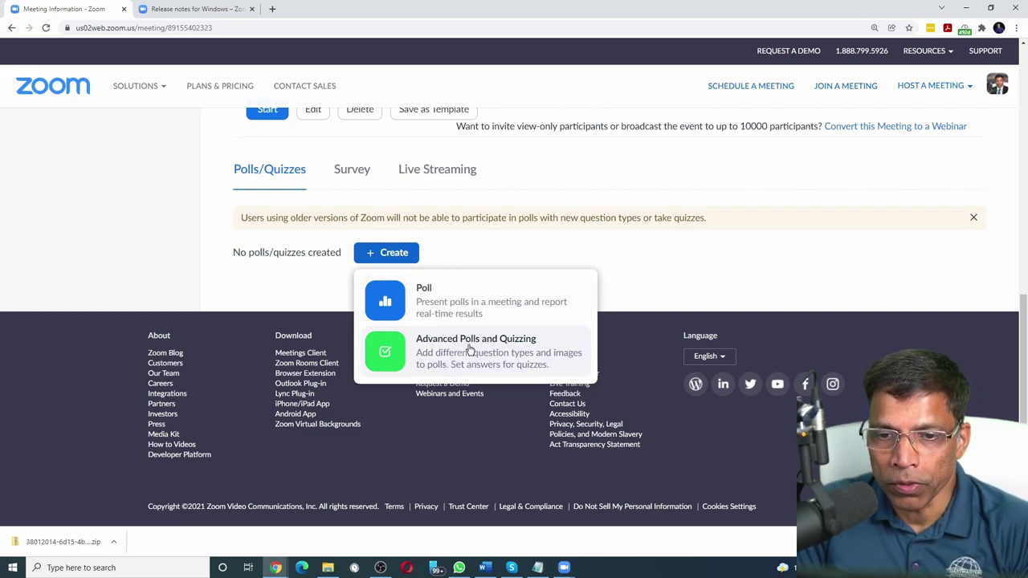
click(470, 351)
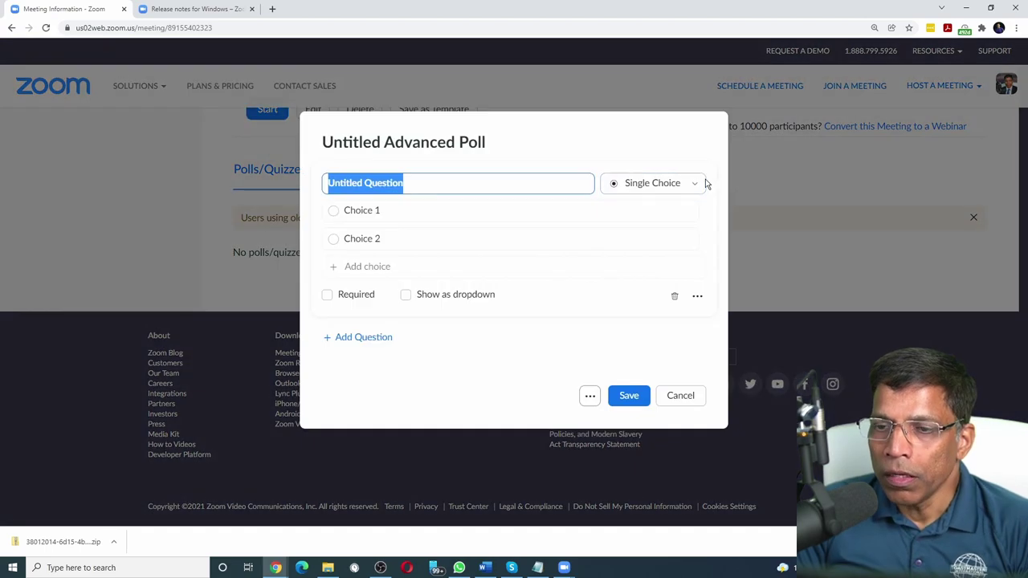
Review all the question types available for the untitled question, from Single Choice to Rating Scale
click(695, 187)
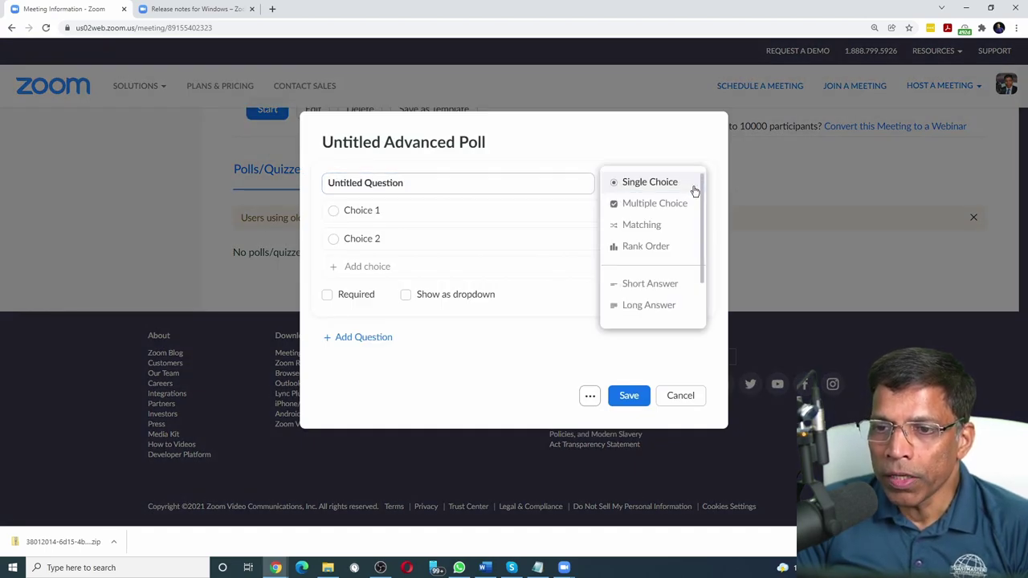
drag(704, 190, 704, 241)
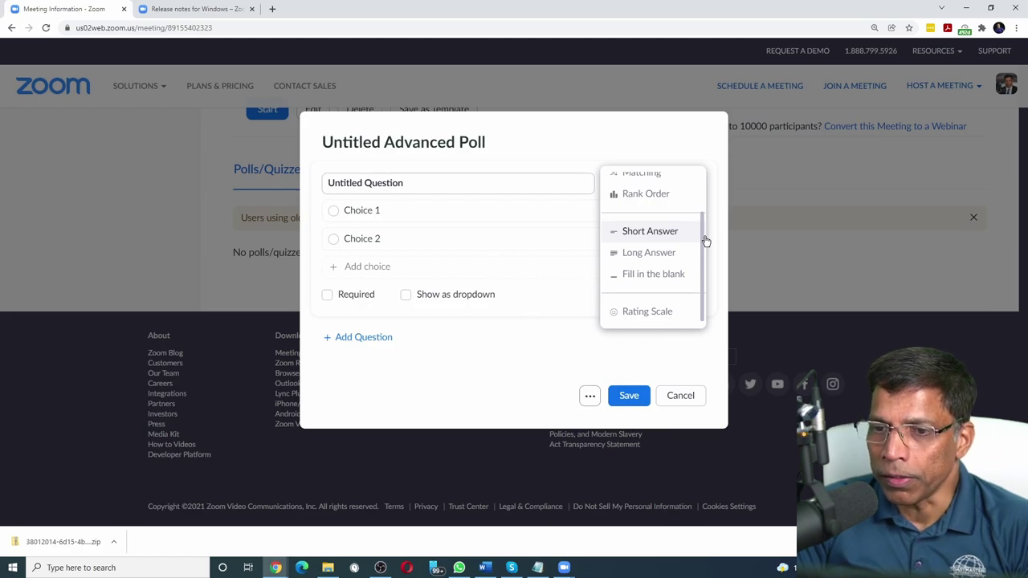
click(396, 142)
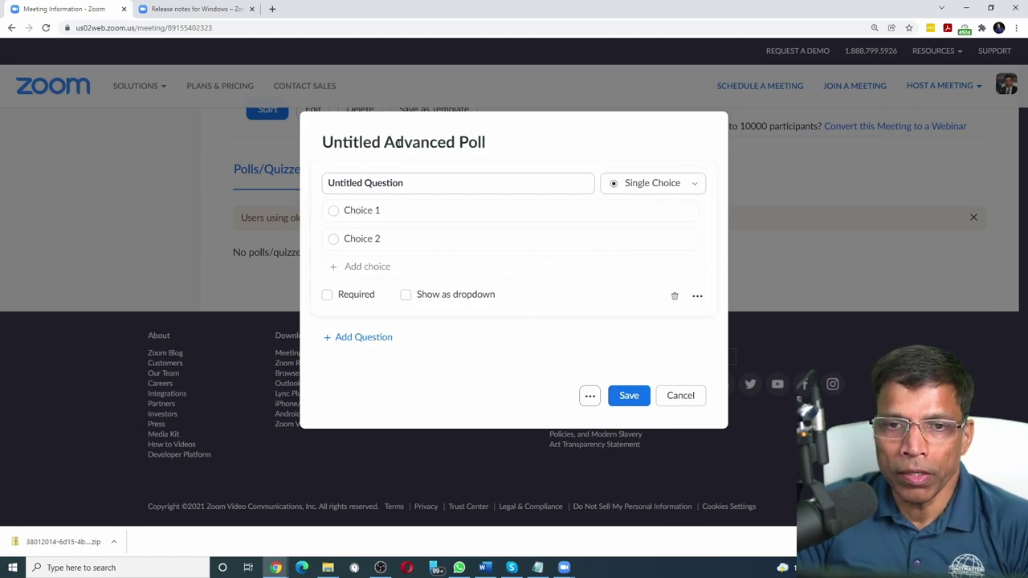
Title the advanced poll "Leadership Development Training"
click(399, 142)
text(Leadership Development Traini)
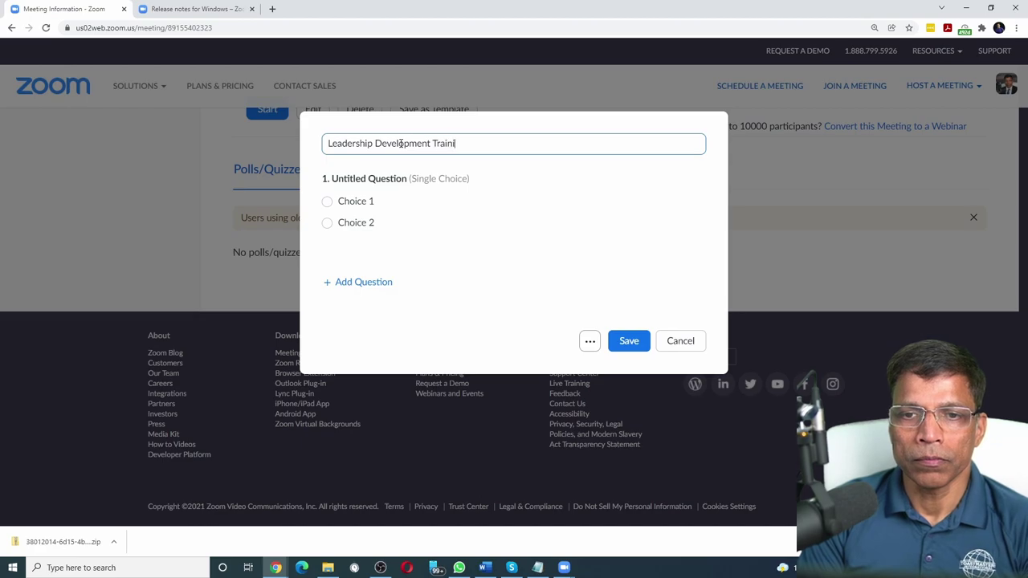
text(ng)
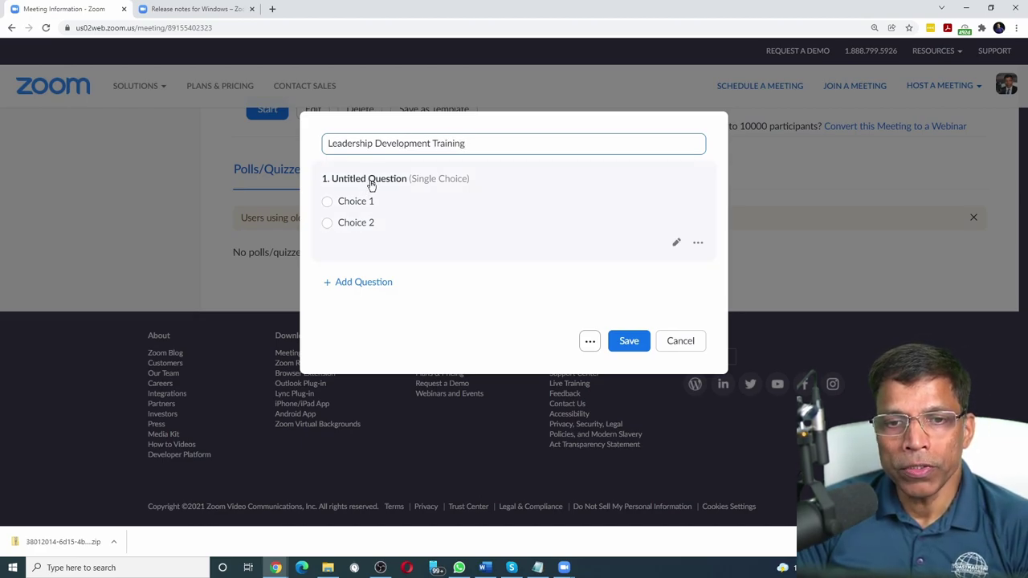
Set the first question to "What is your favorite color?" with the choices Red, Green, Blue, Yellow and None of the above
click(372, 183)
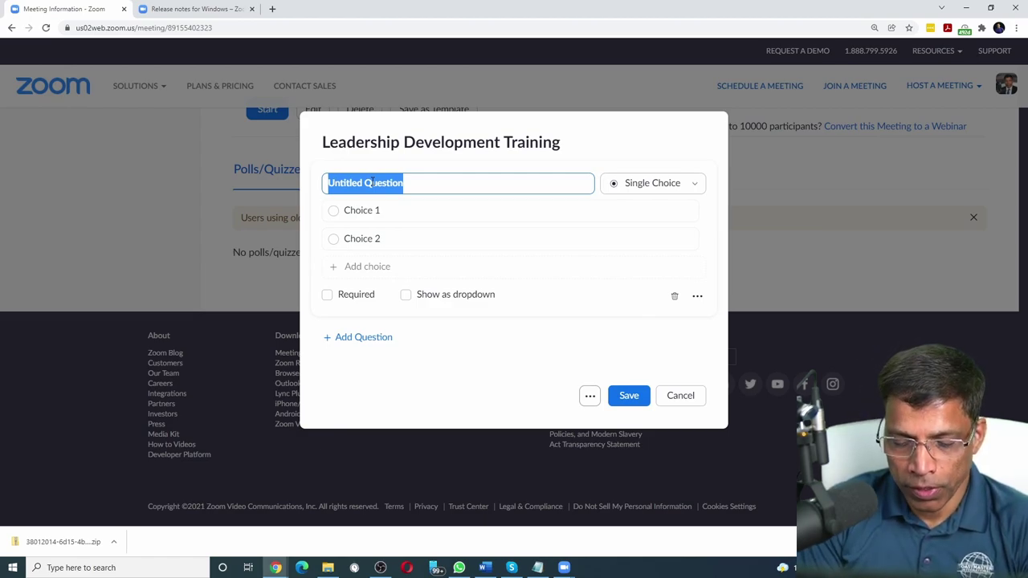
text(What is your favorite color?)
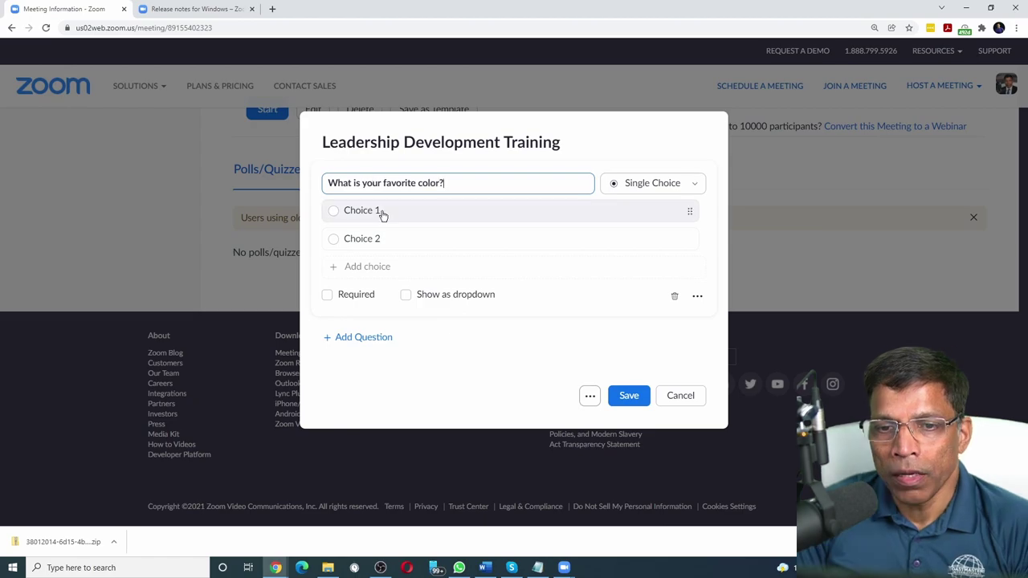
click(383, 214)
text(Red)
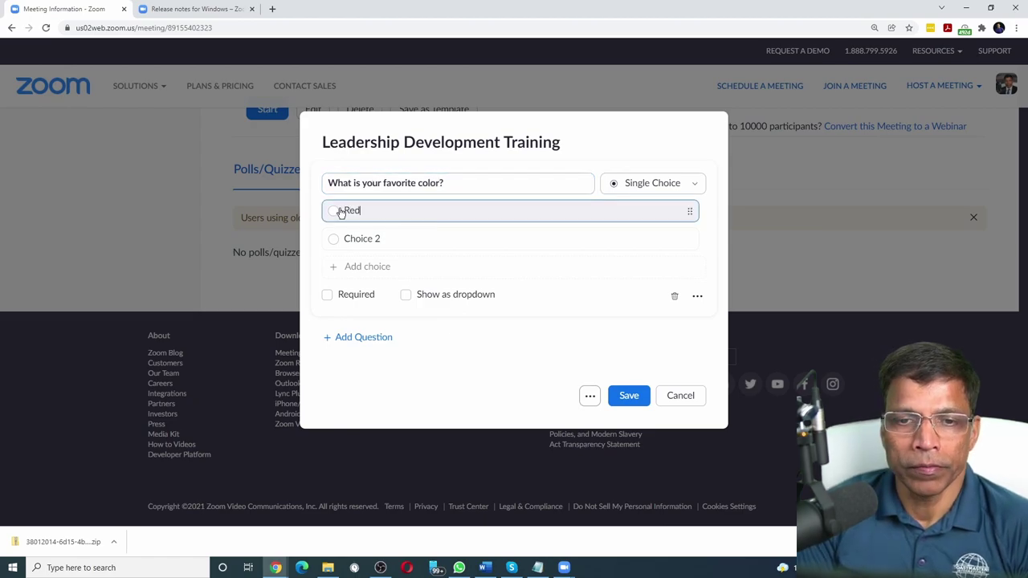
click(346, 238)
text(Green)
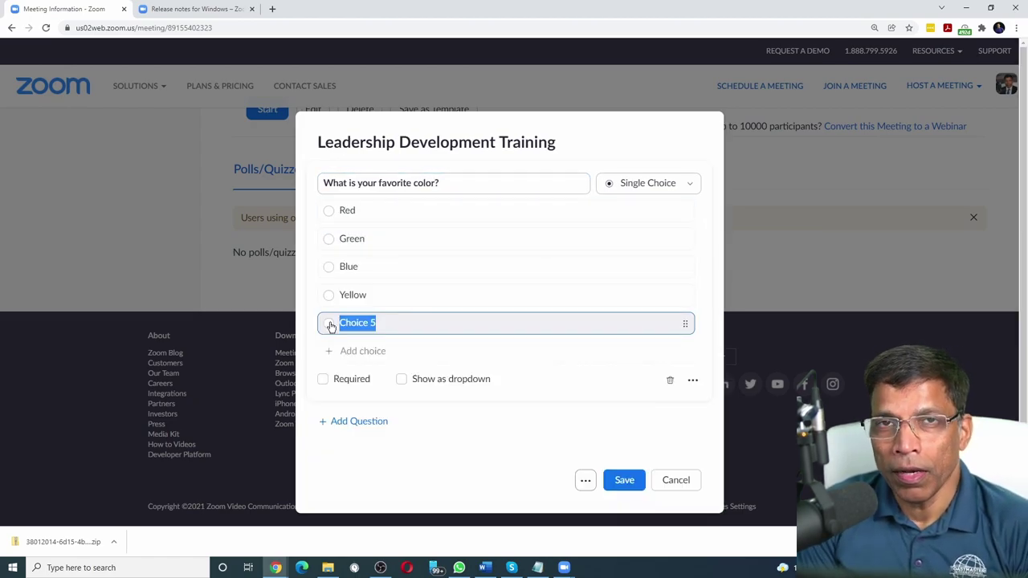
text(N)
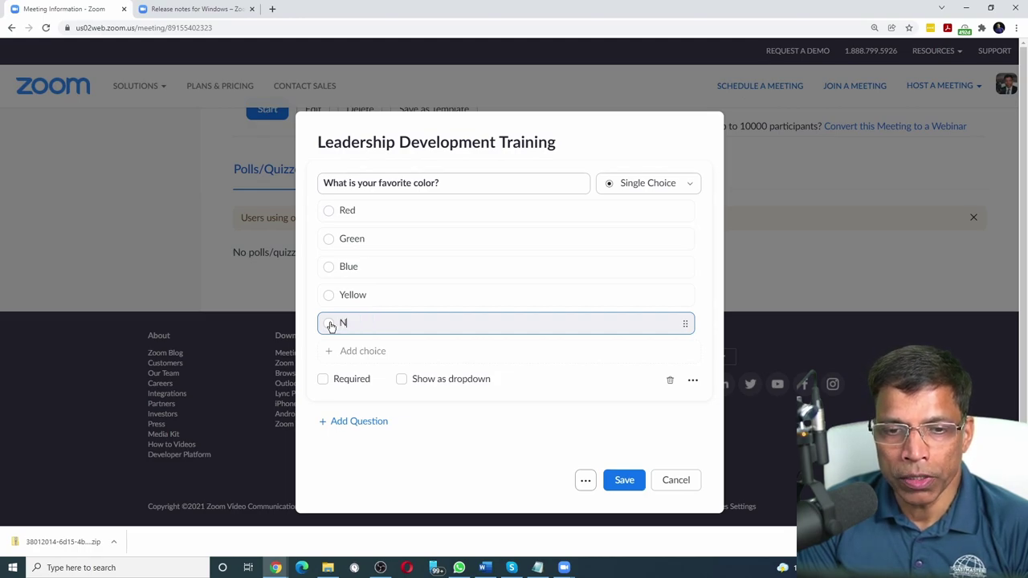
text(one of the above)
click(310, 355)
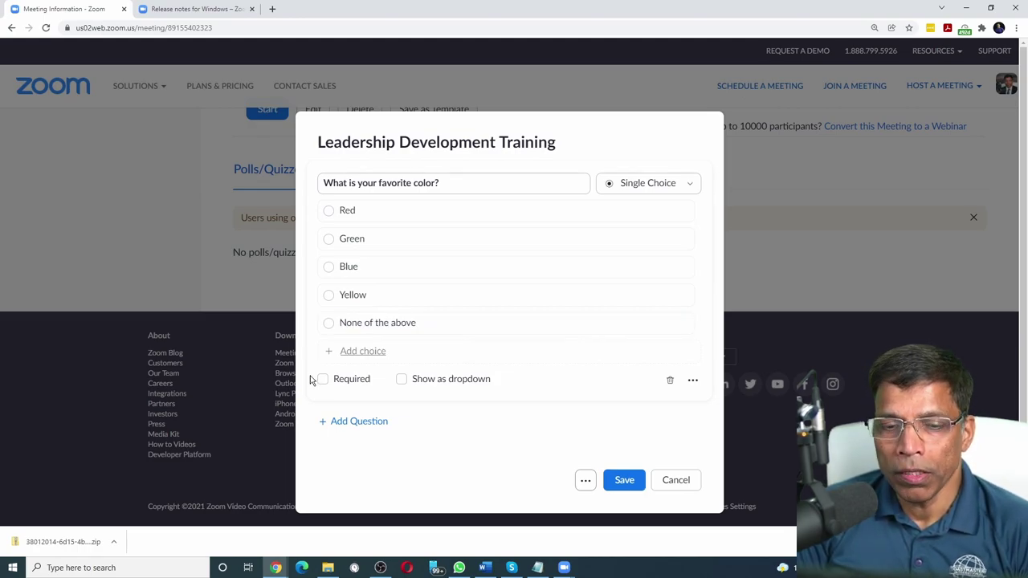
Make the favorite color question required and show its choices as a dropdown
click(323, 380)
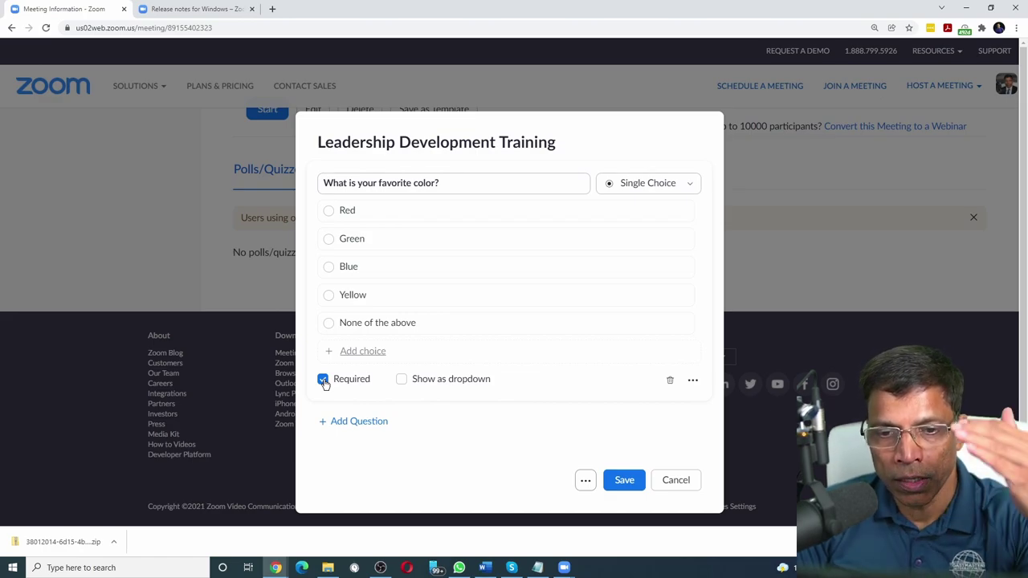
click(403, 380)
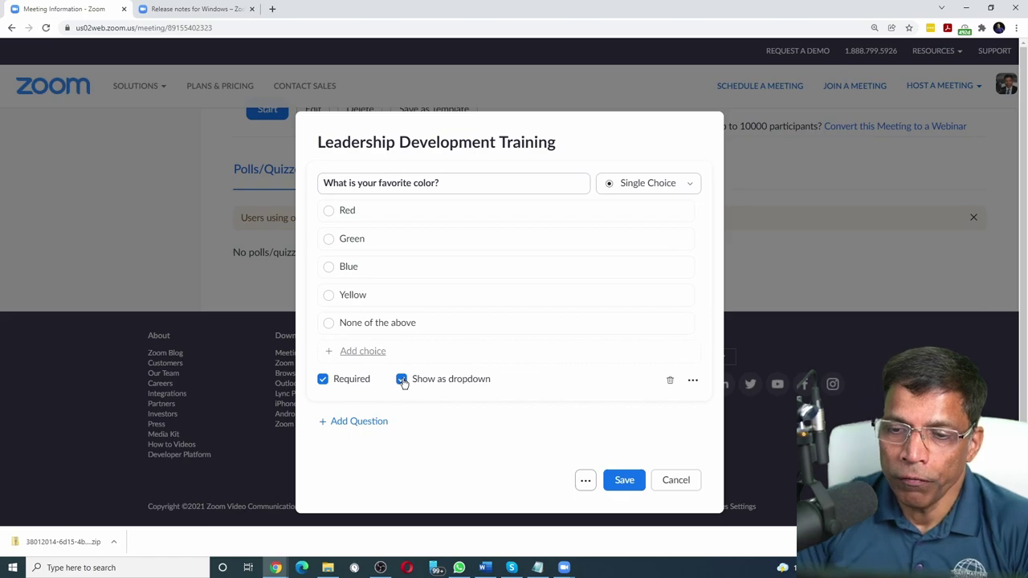
Upload the image 310px-Color_circle_(hue-sat).png from the folder 138-Advance Polls in ZOOM to the favorite color question
click(695, 382)
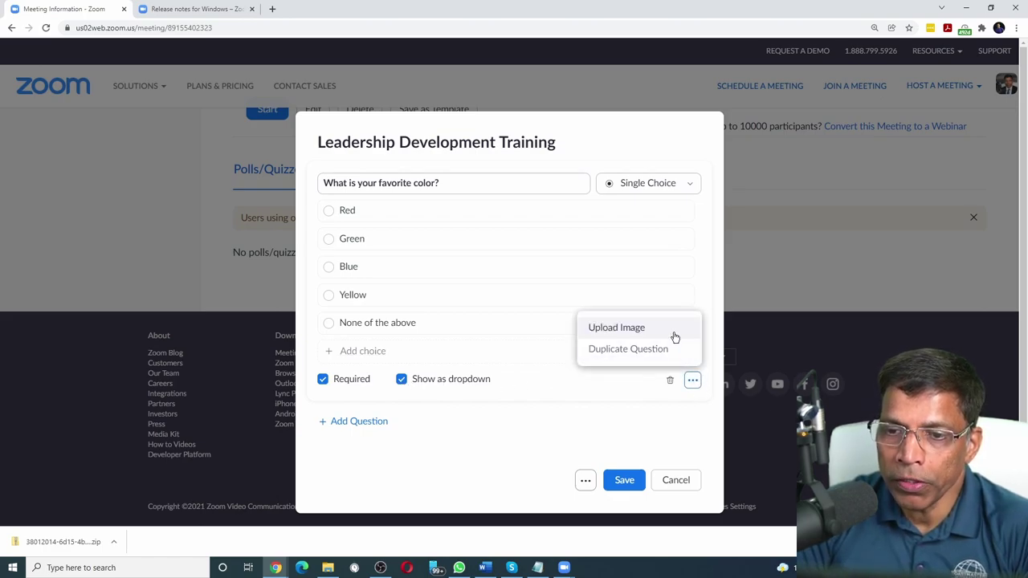
click(606, 333)
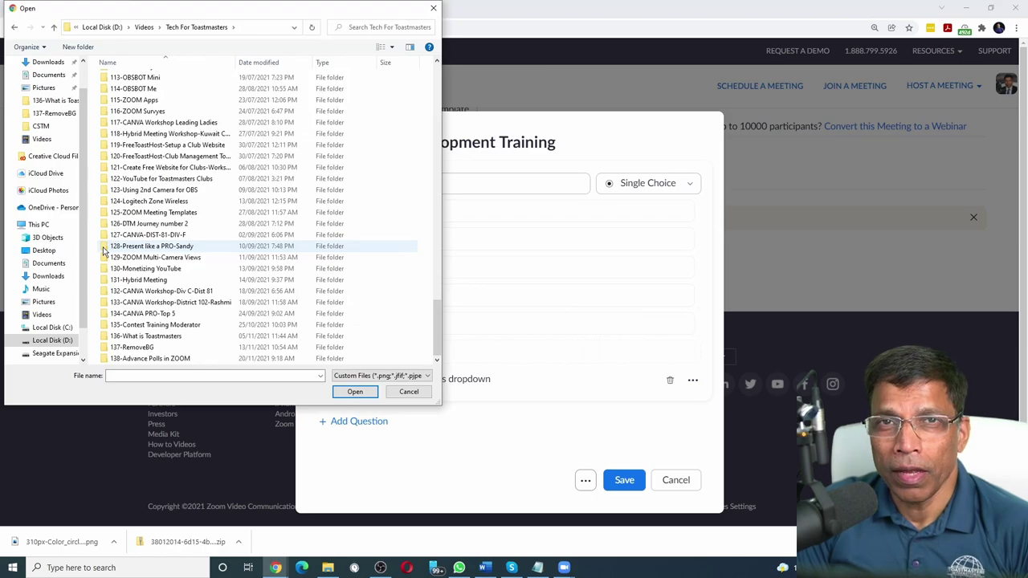
double_click(122, 359)
click(122, 96)
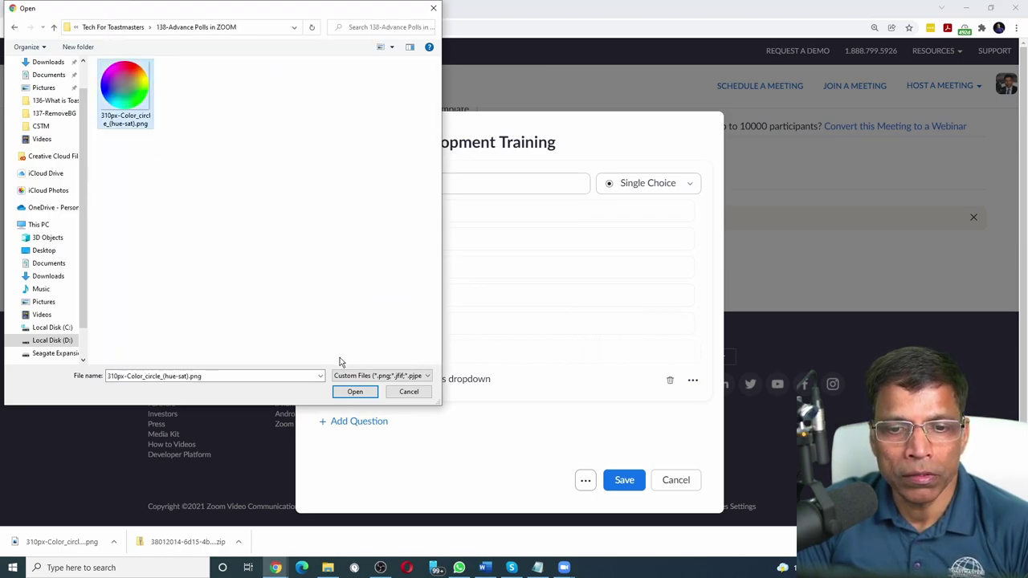
click(355, 392)
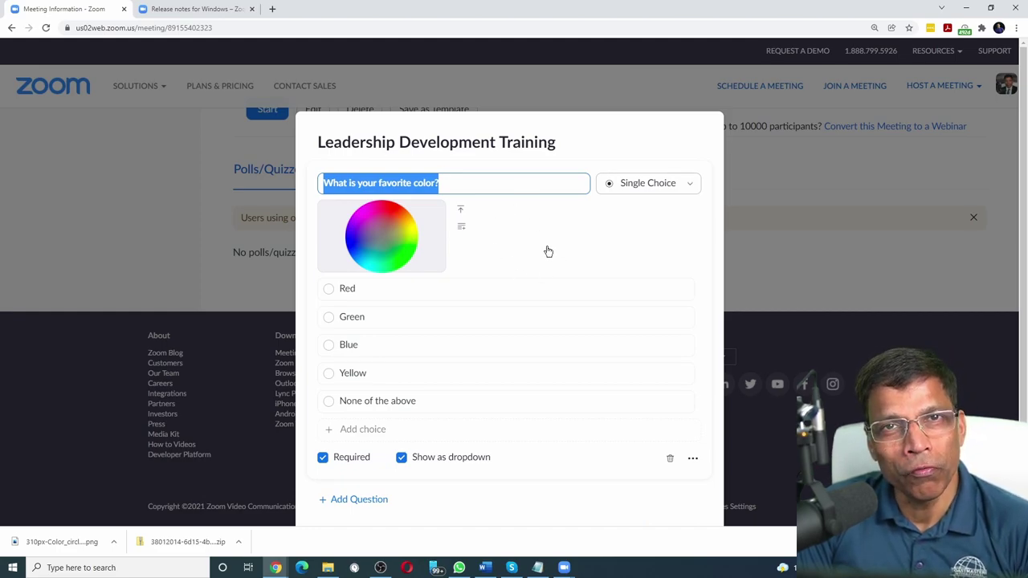
Add a second poll question of type Multiple Choice titled "What kind of movies do you enjoy?"
scroll(413, 445, down, 2)
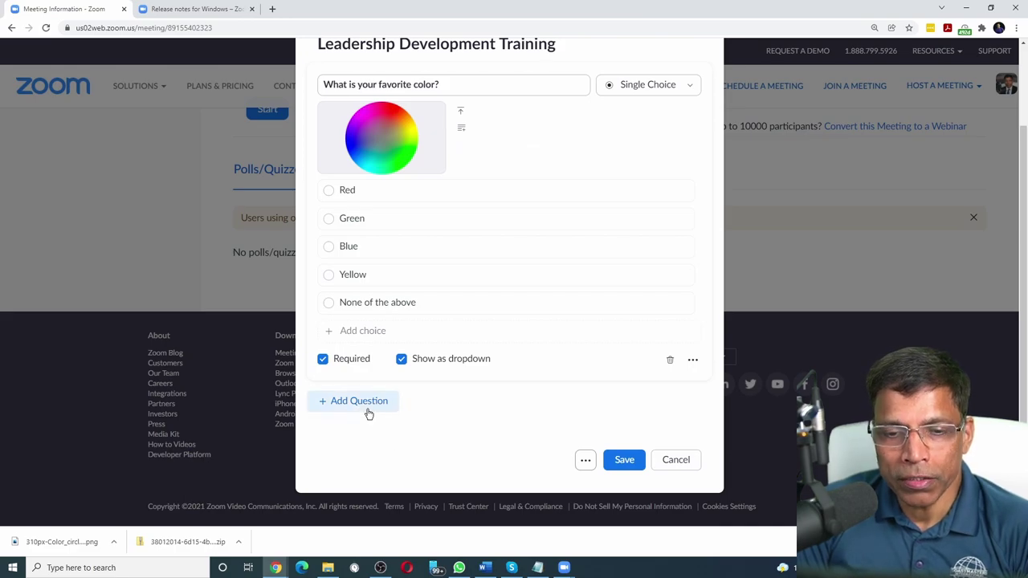
click(327, 407)
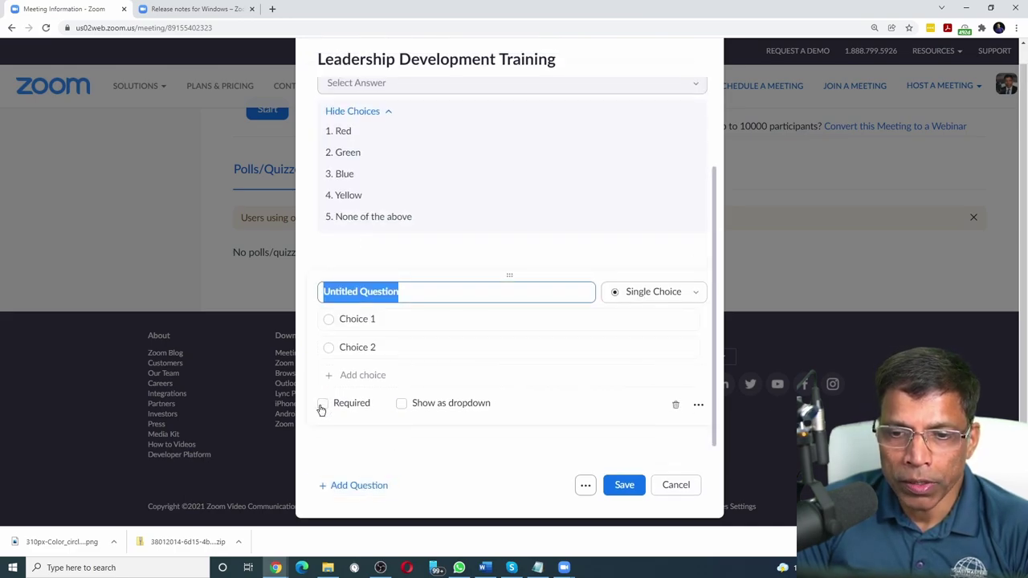
click(696, 295)
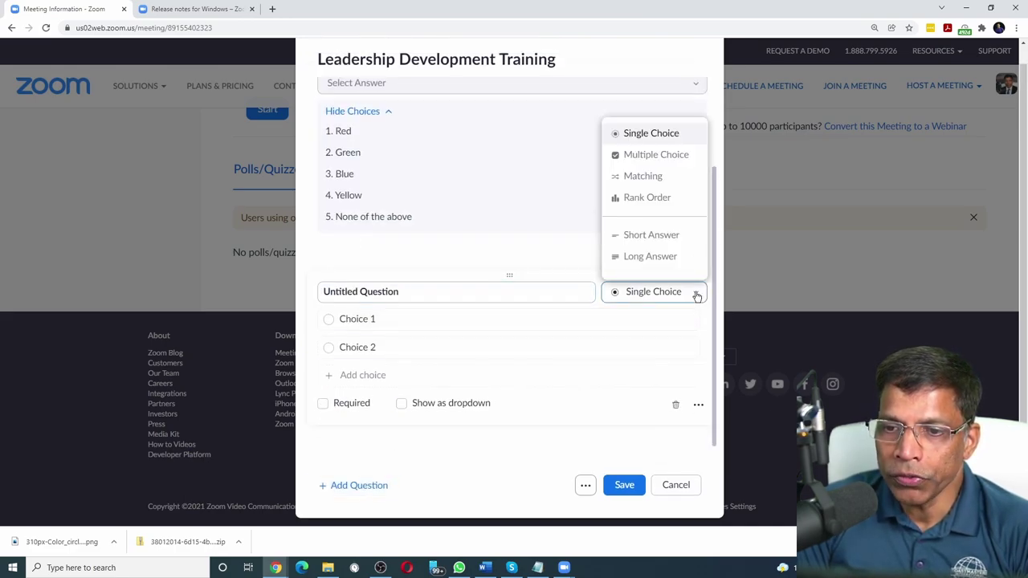
click(667, 157)
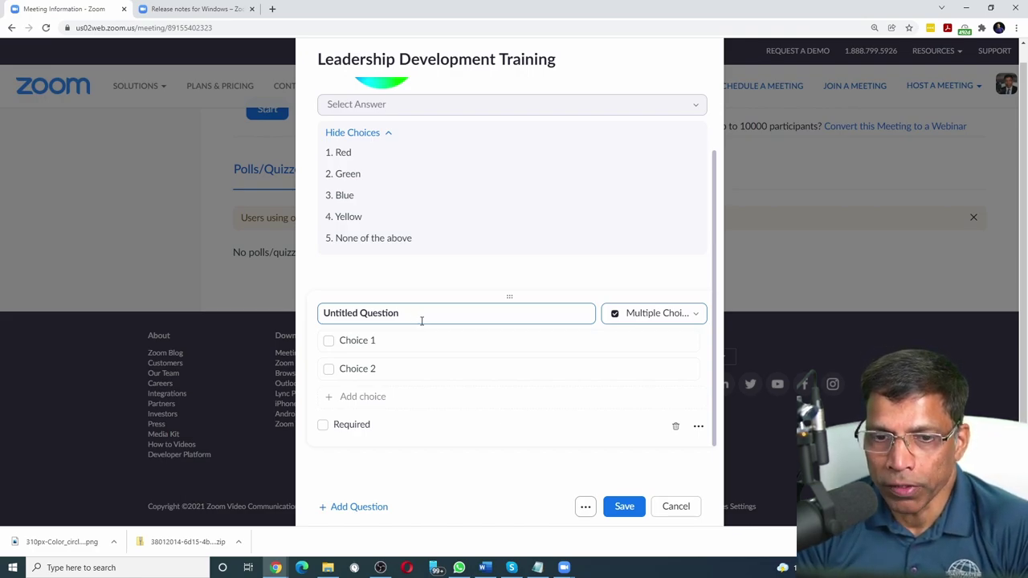
text(What kind of movies do you enjoy?)
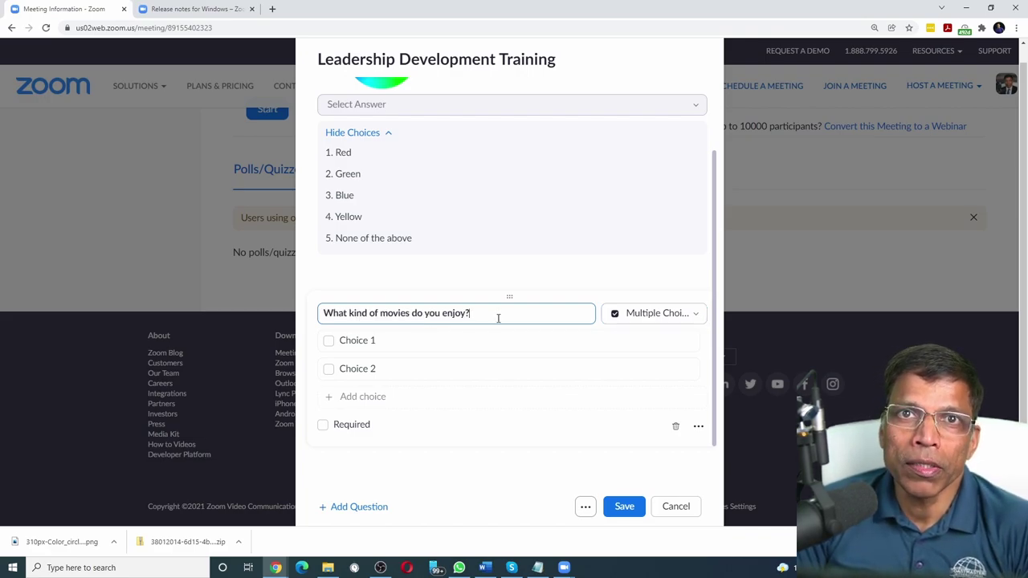
Set the movie question's choices to Horror, Comedy, Romance, Action and Thriller
click(395, 344)
text(Horror)
click(372, 362)
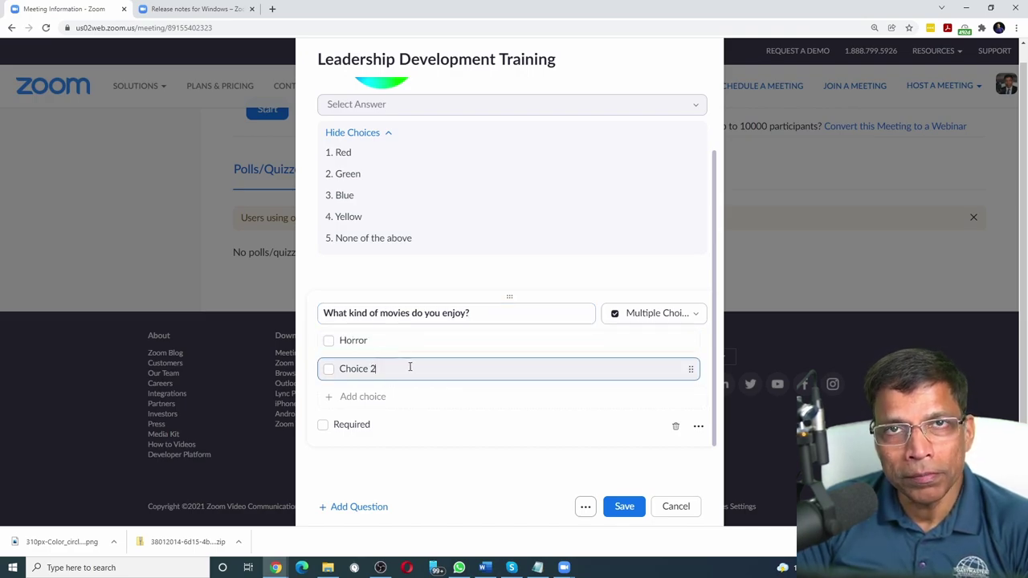
text(Comedy)
click(334, 401)
text(Romance)
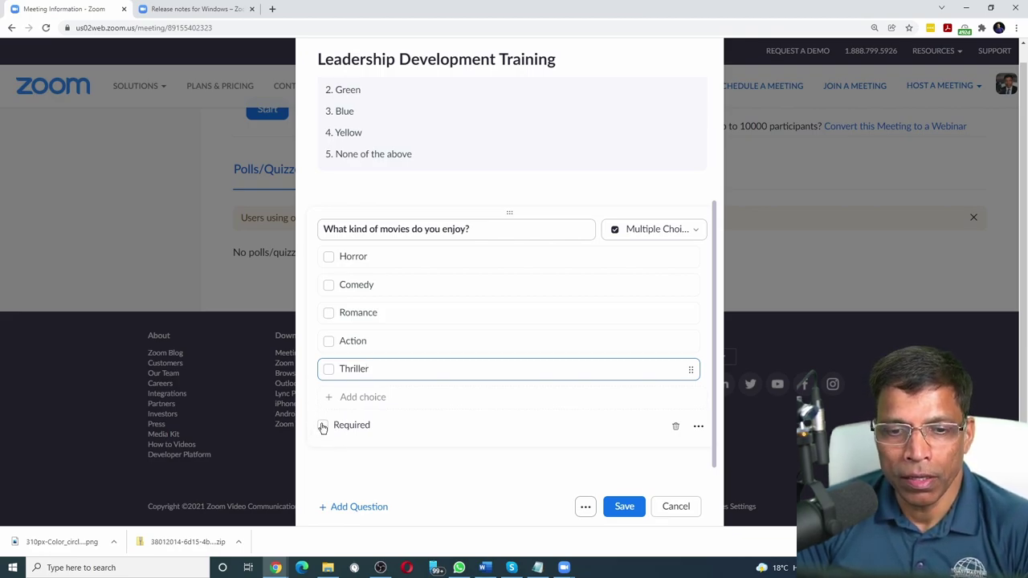
Make the movie question required and upload the movie theater image movies.jpg to it
click(324, 426)
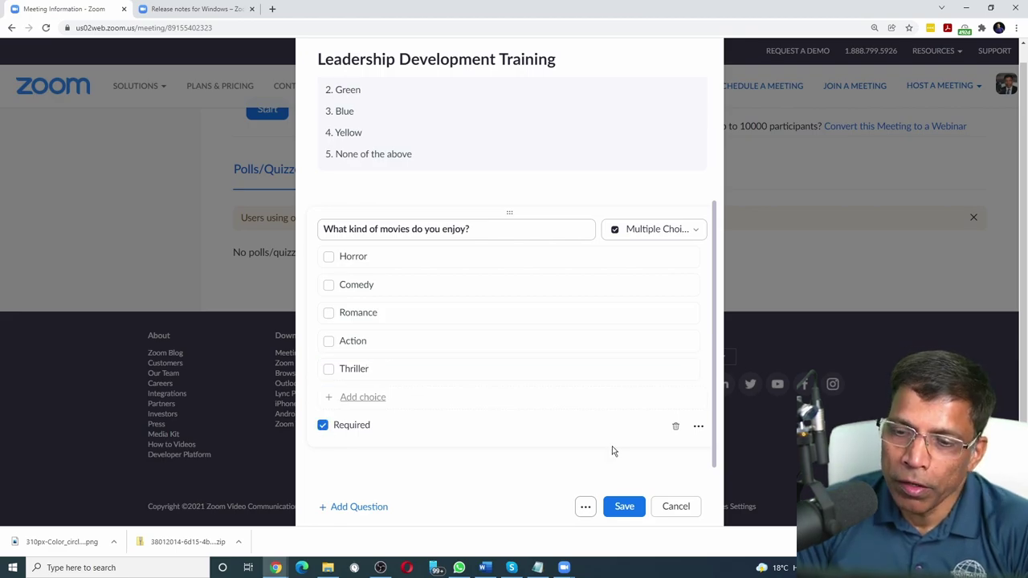
click(698, 427)
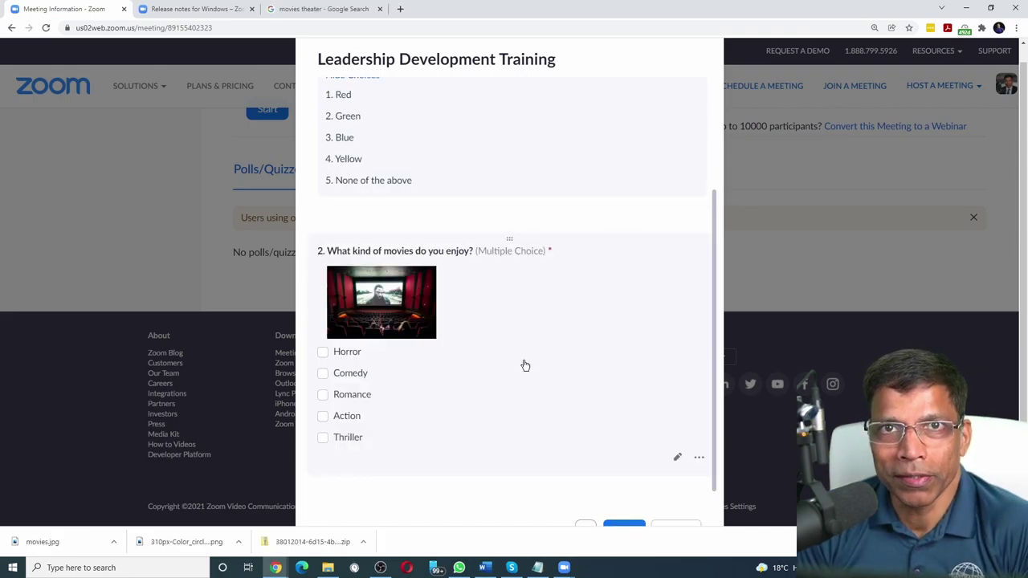
click(524, 364)
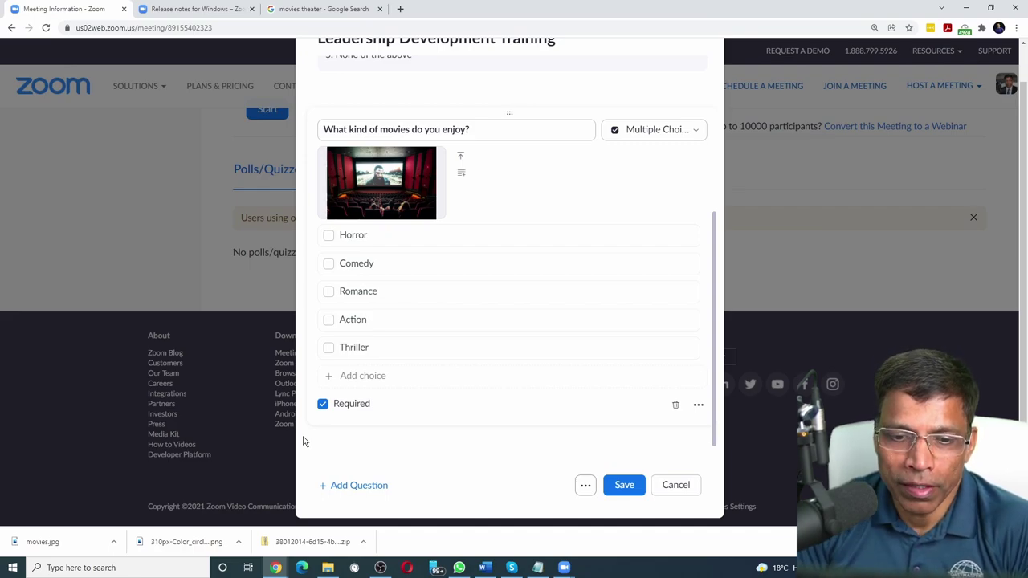
Add a third question to the poll and set its type to Matching
click(345, 485)
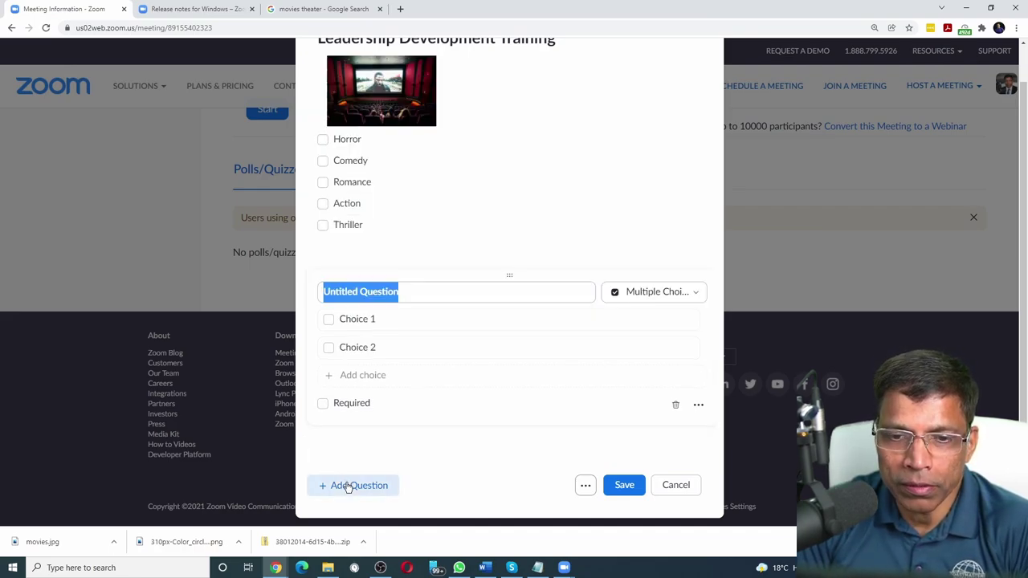
click(692, 296)
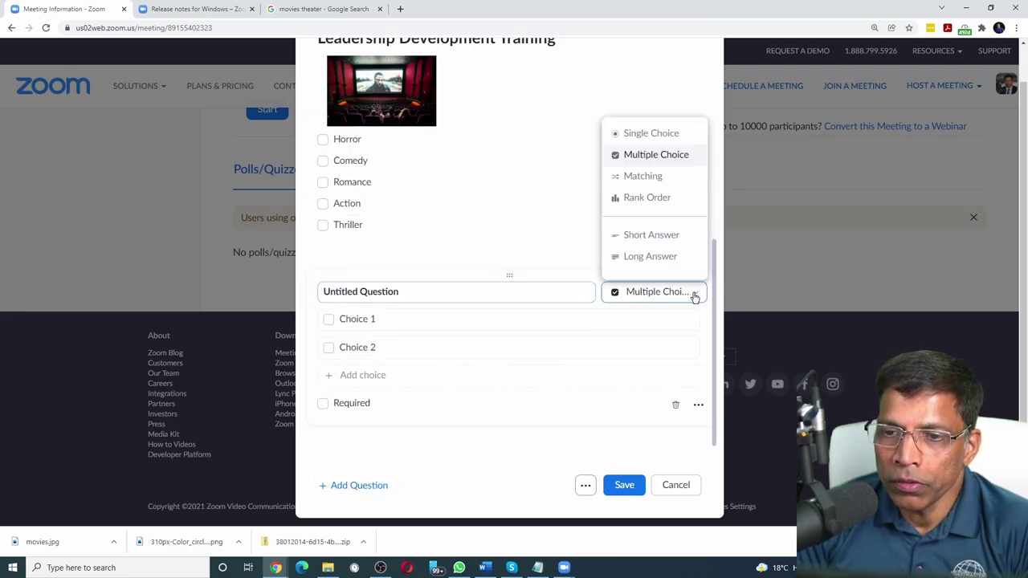
click(647, 178)
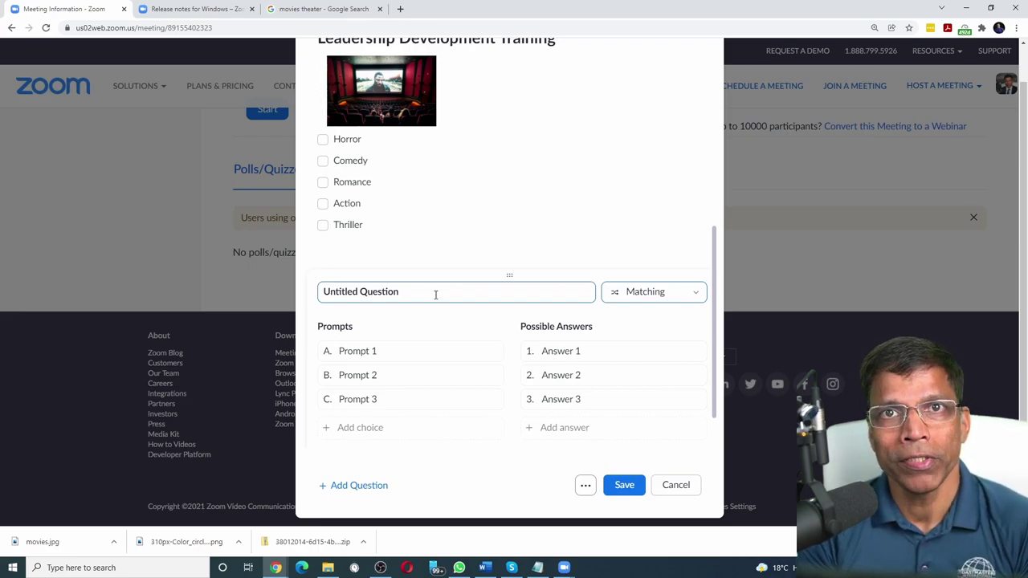
Title the matching question "What is the capital of each country?", with prompts United States, India, France, China and answers New Delhi, Paris, Washington DC, New York, Beijing
drag(435, 295, 313, 294)
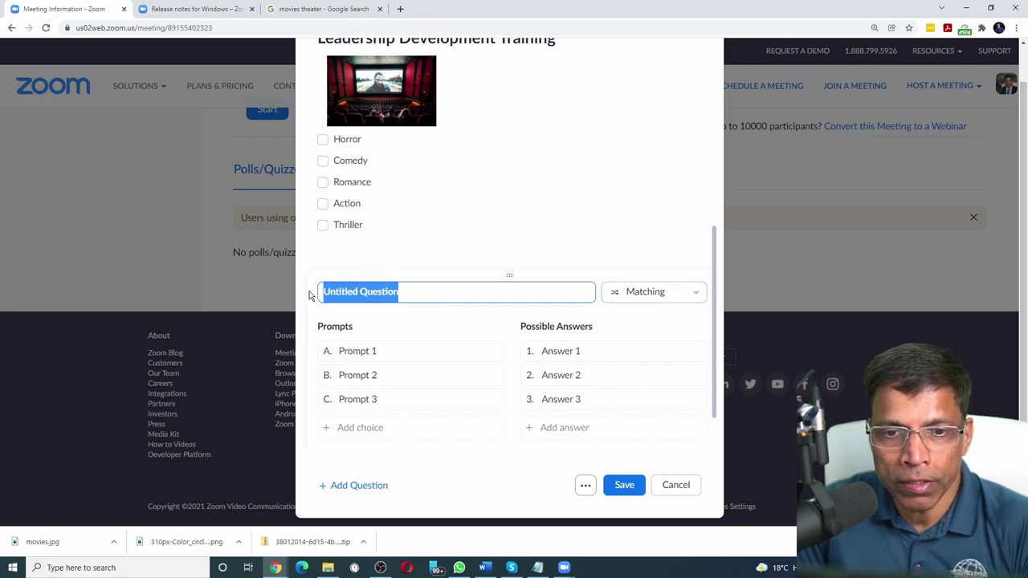
text(What is the capital of each country?)
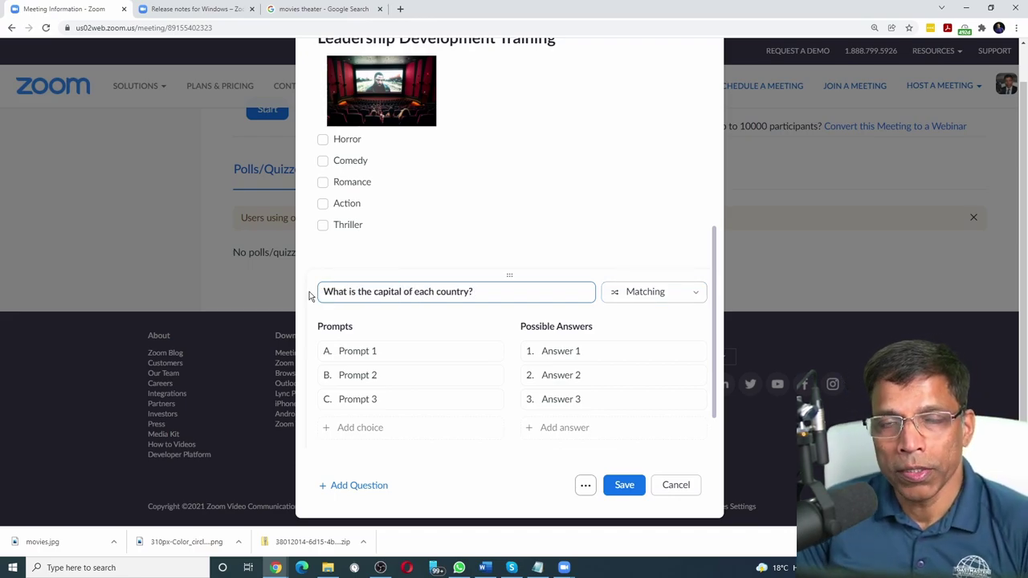
click(393, 355)
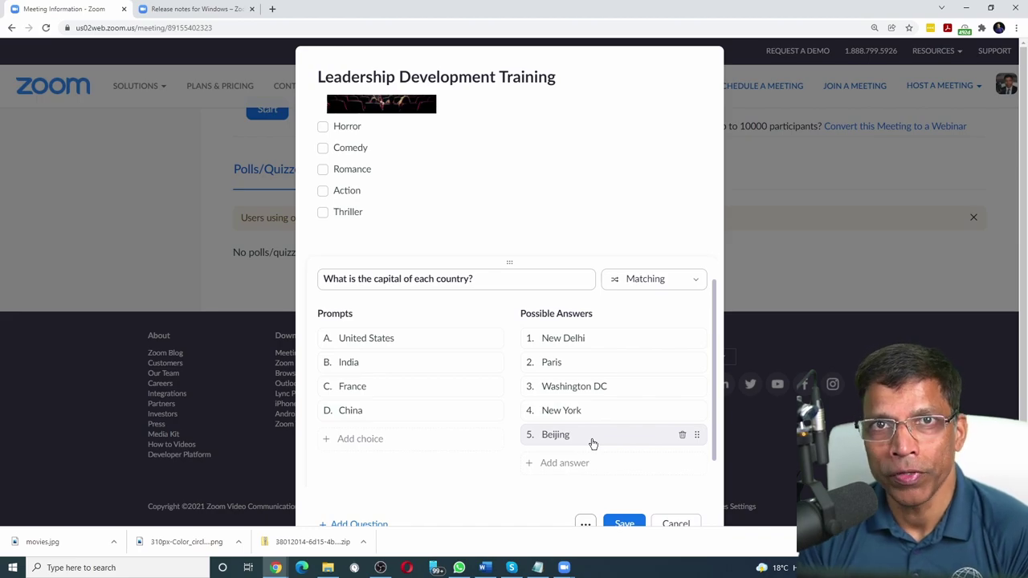
Make the capital matching question required and upload a political world map image to it
scroll(592, 444, down, 1)
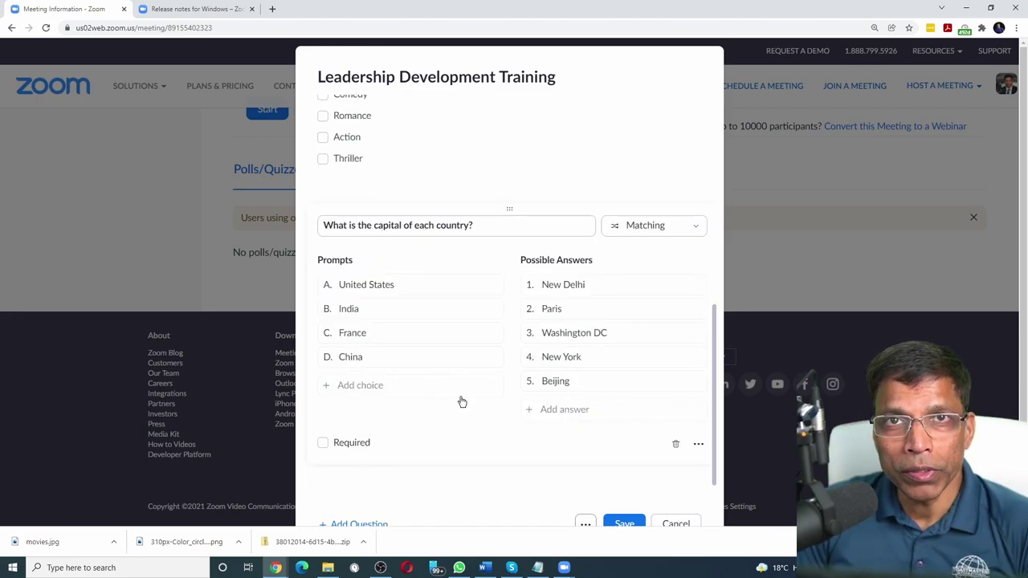
click(323, 444)
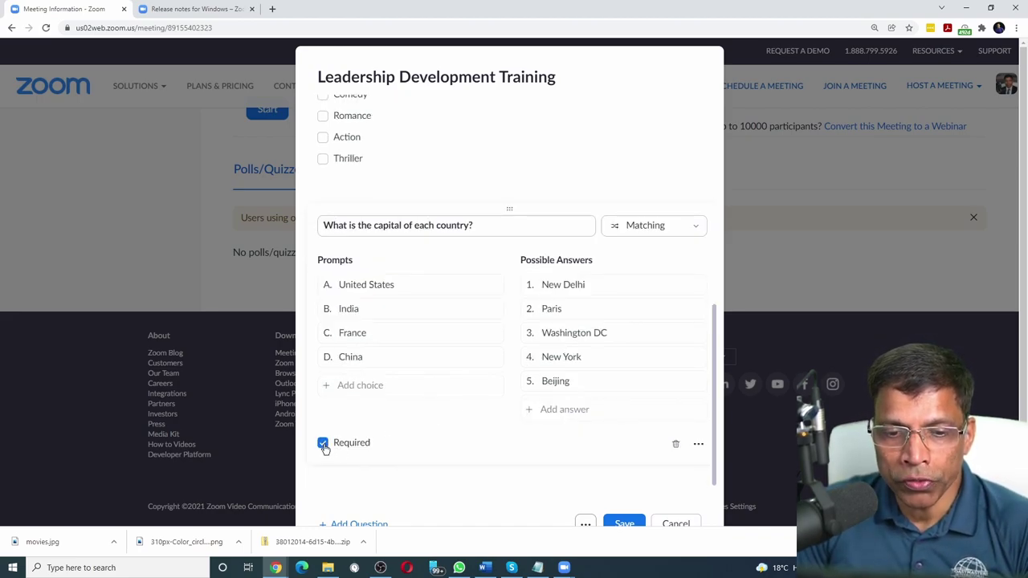
click(700, 445)
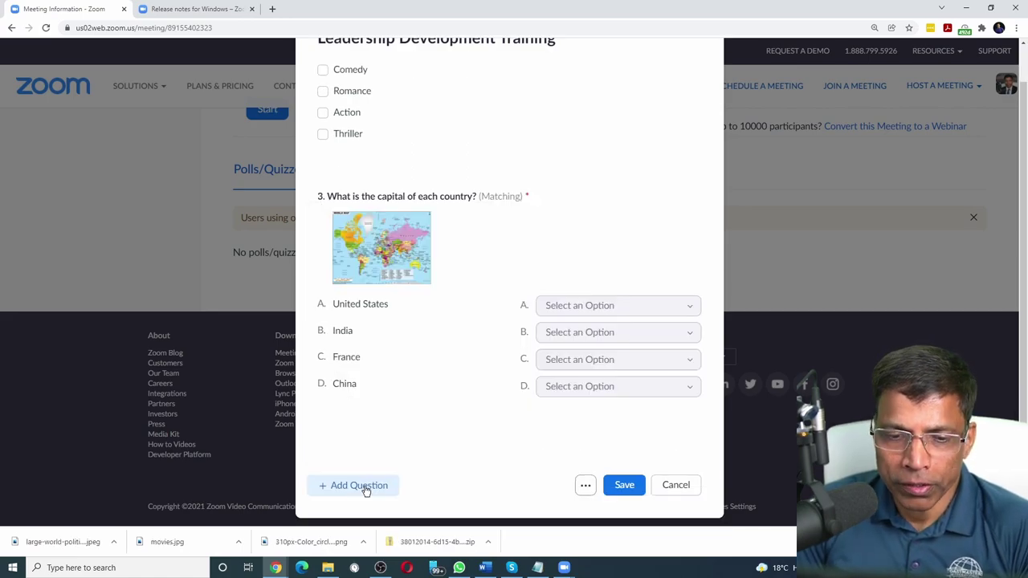
Add a fourth question of type Rank Order titled "Please rate the training."
click(359, 486)
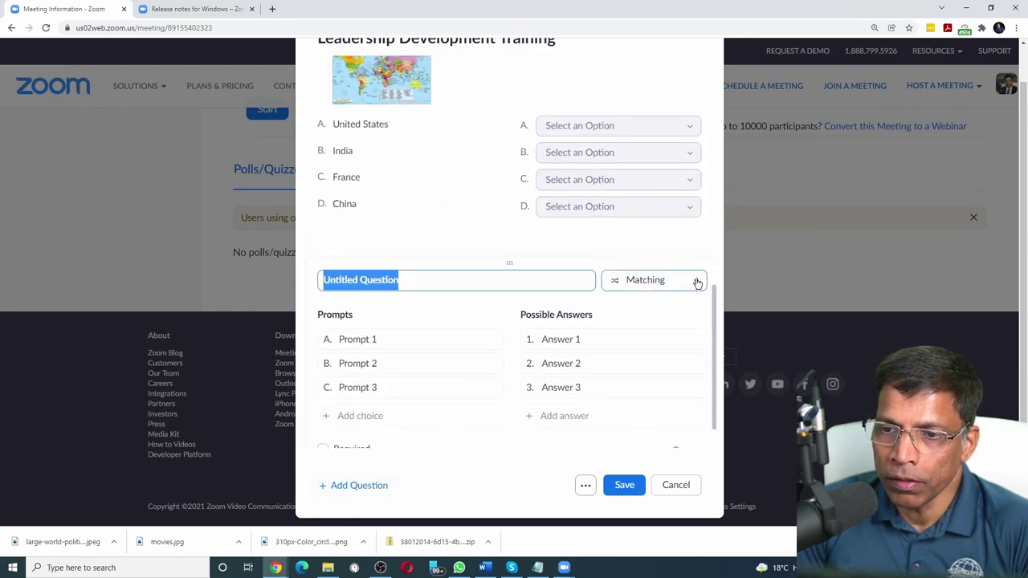
click(696, 281)
click(641, 186)
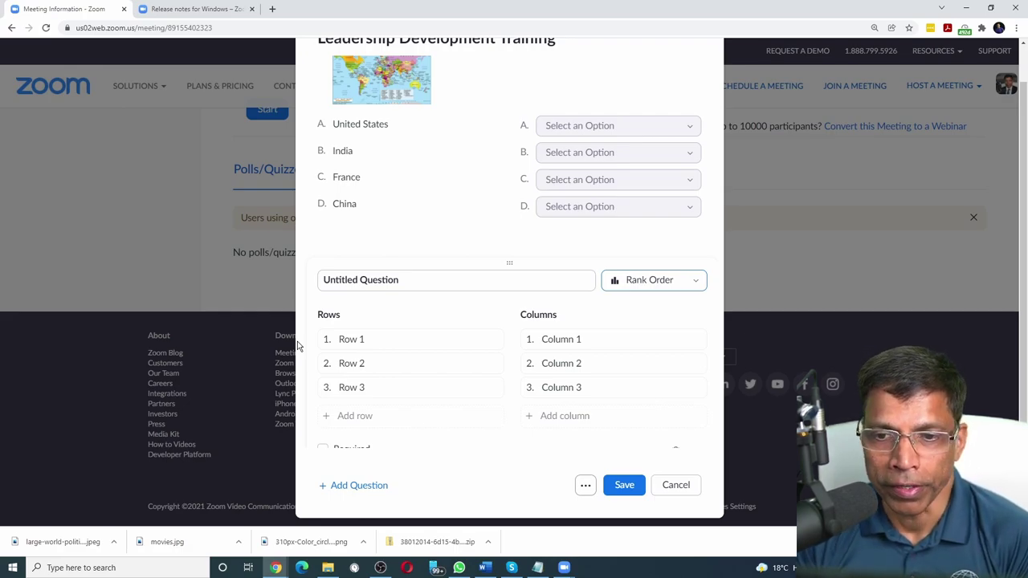
click(423, 277)
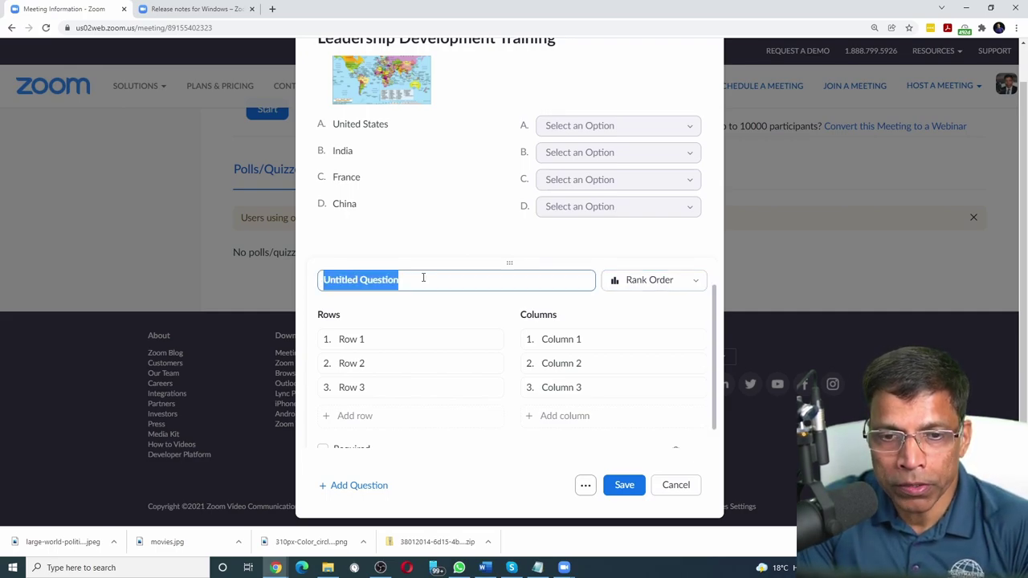
text(Please rate the training.)
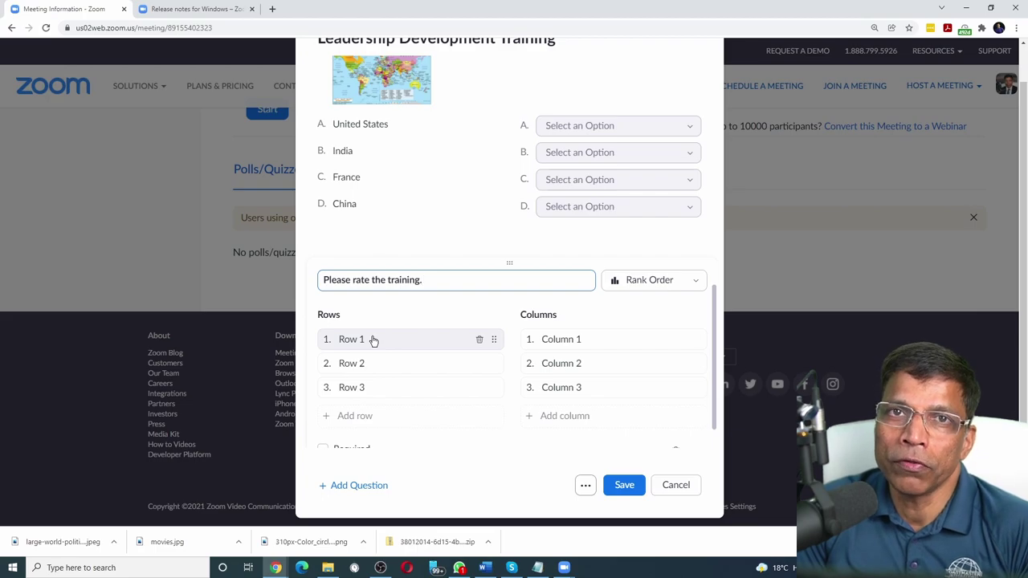
Set the rating rows to Quality of Training, Knowledge of Trainer, Training Duration and Food, and the columns to Excellent, Good, Average, Below Average and Poor
click(336, 346)
text(Q)
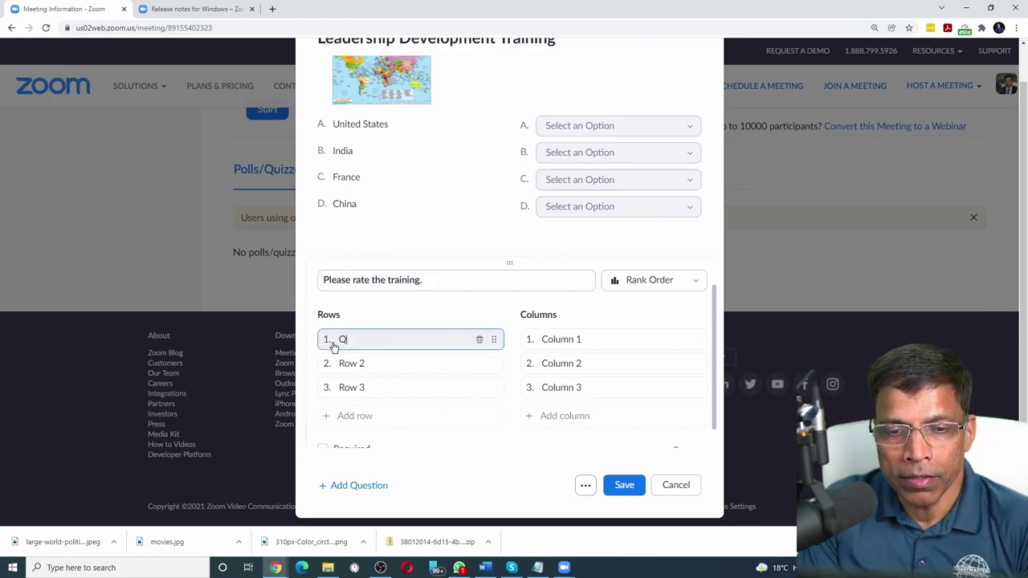
text(uality of Training)
click(336, 366)
text(Knowledge of Trainer)
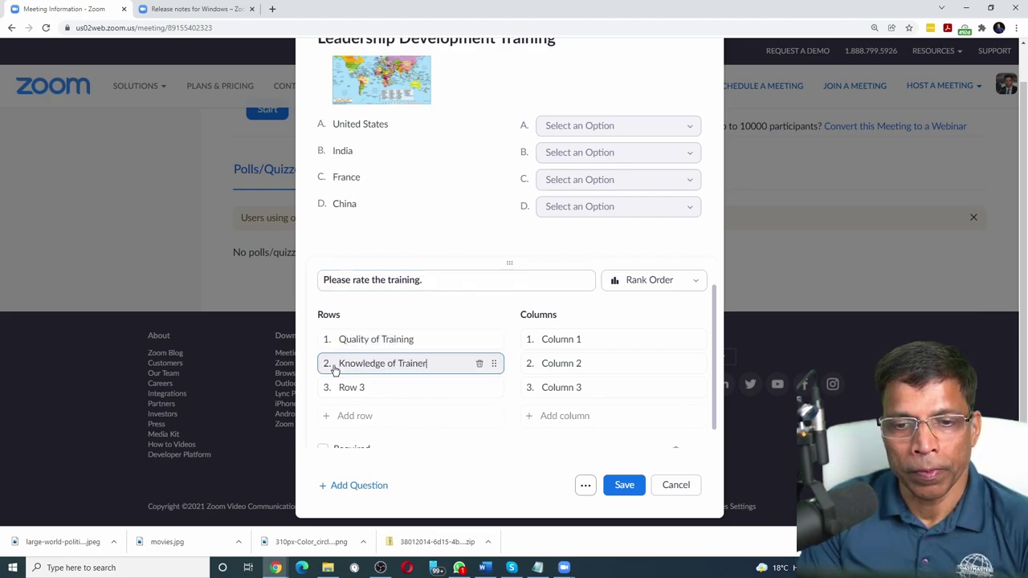
click(363, 390)
text(Training Duration)
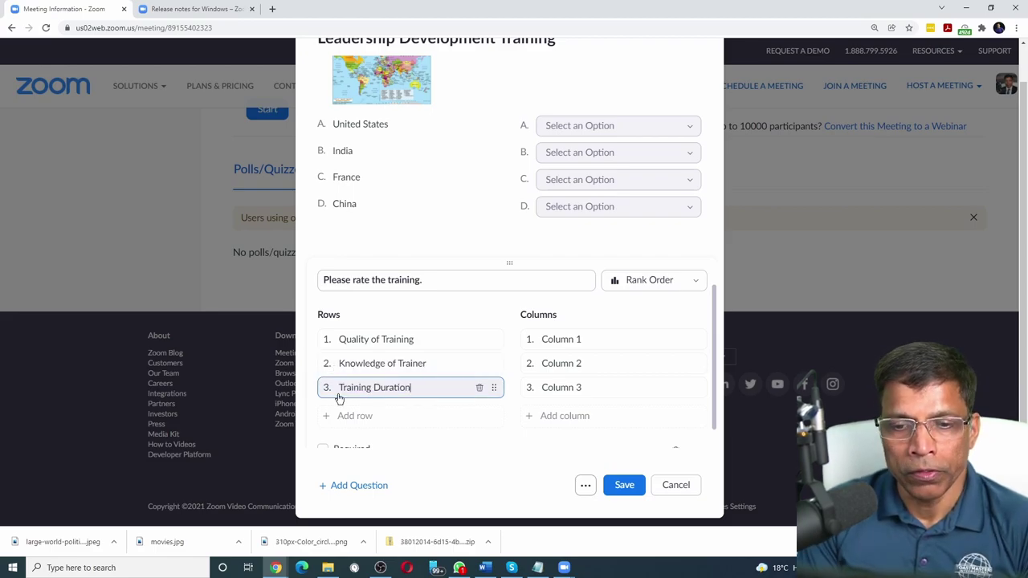
click(345, 416)
text(Food)
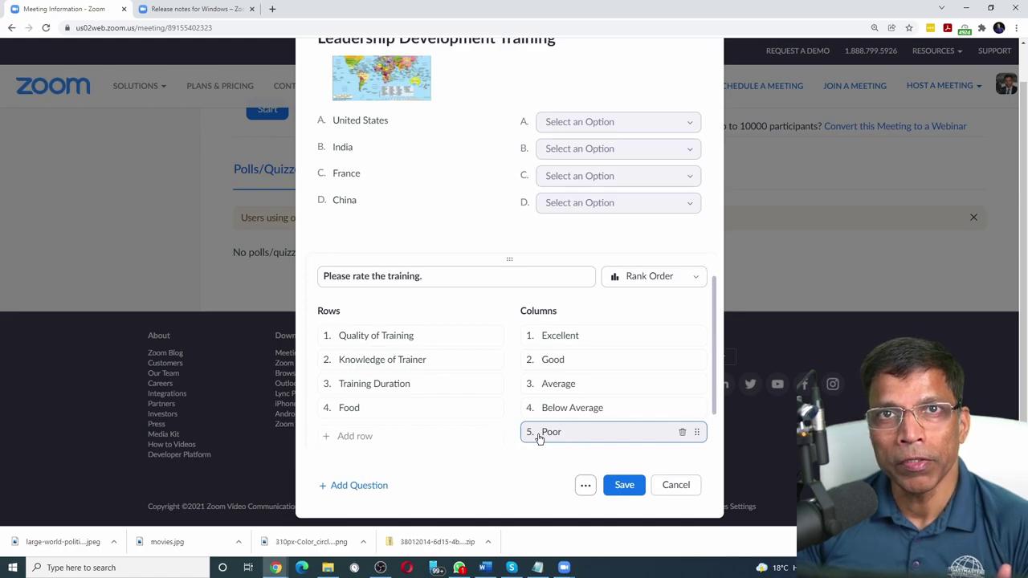
Make the training rating question required and upload the Quality Training image download.png to it
scroll(442, 393, down, 1)
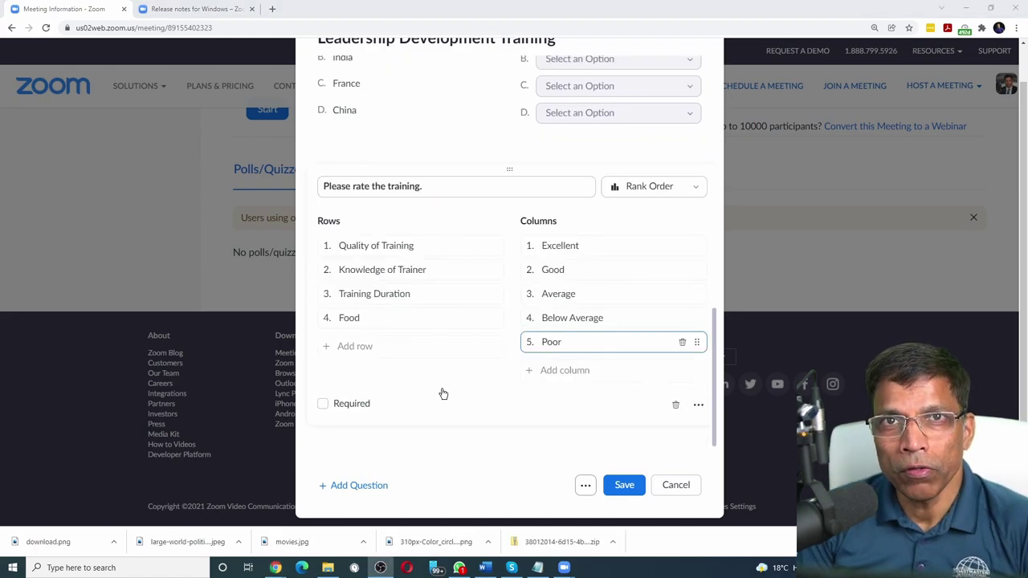
click(323, 405)
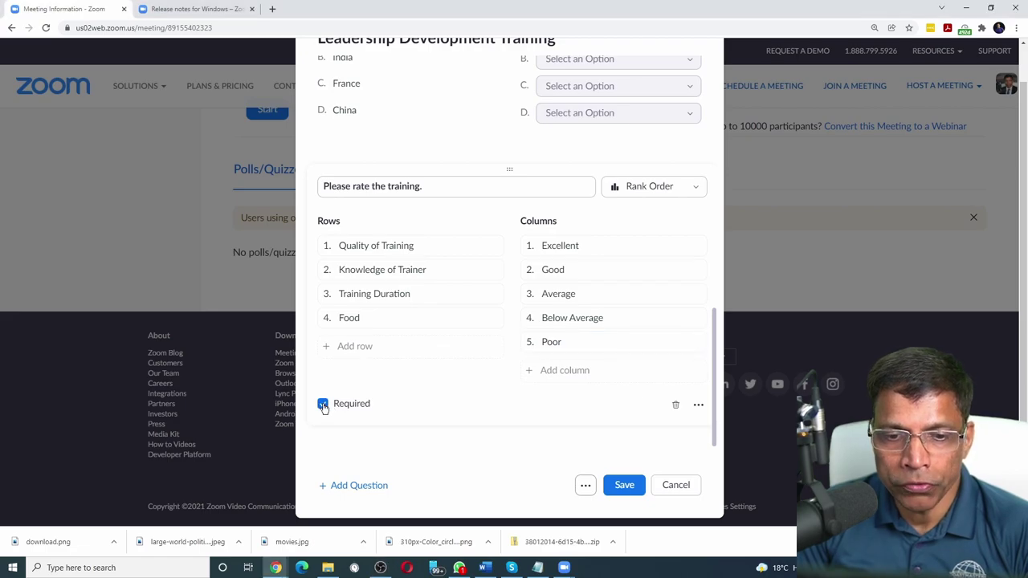
click(699, 407)
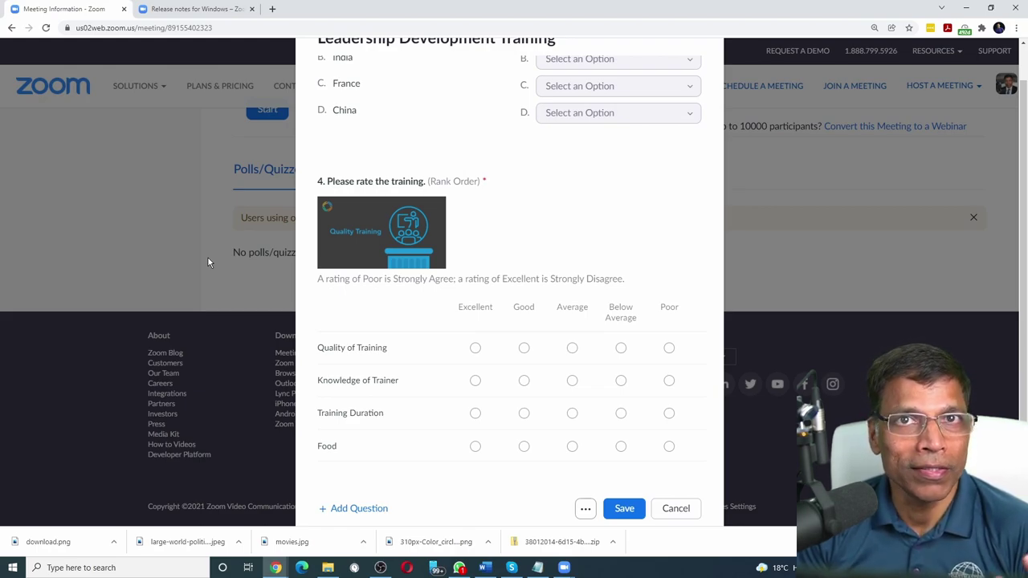
Add a fifth question of type Short Answer to the poll
scroll(335, 431, down, 1)
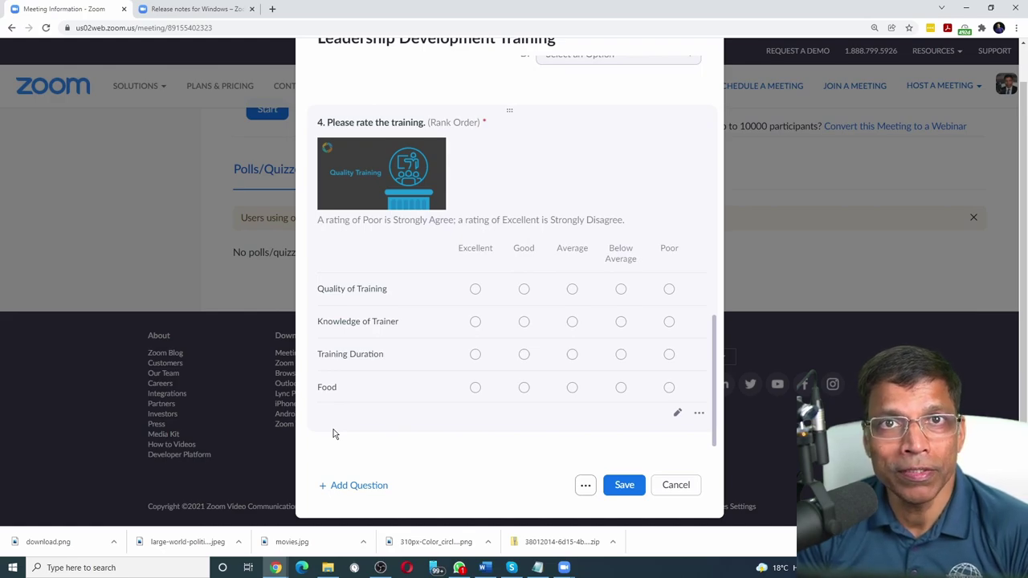
click(340, 486)
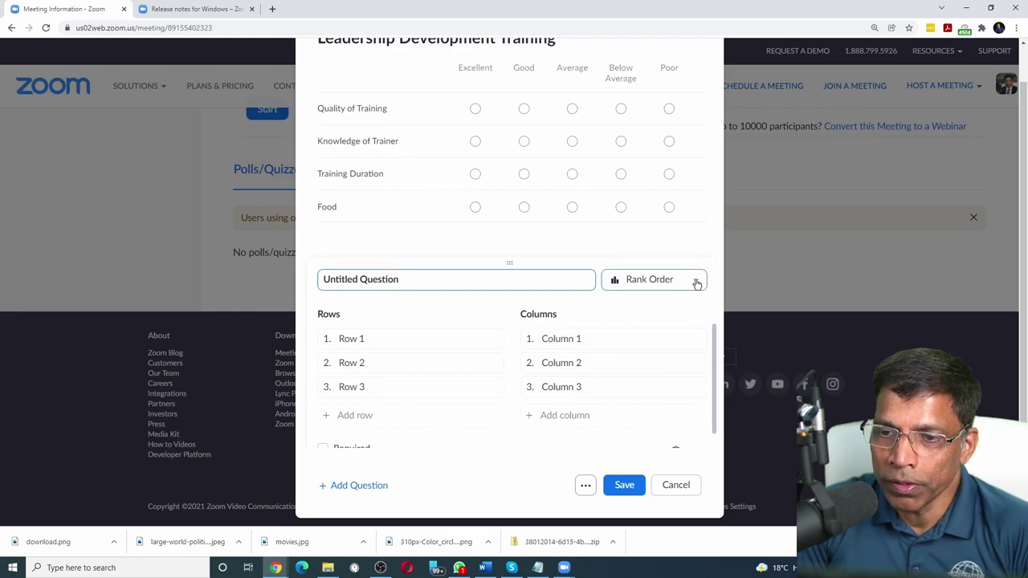
click(696, 283)
click(666, 231)
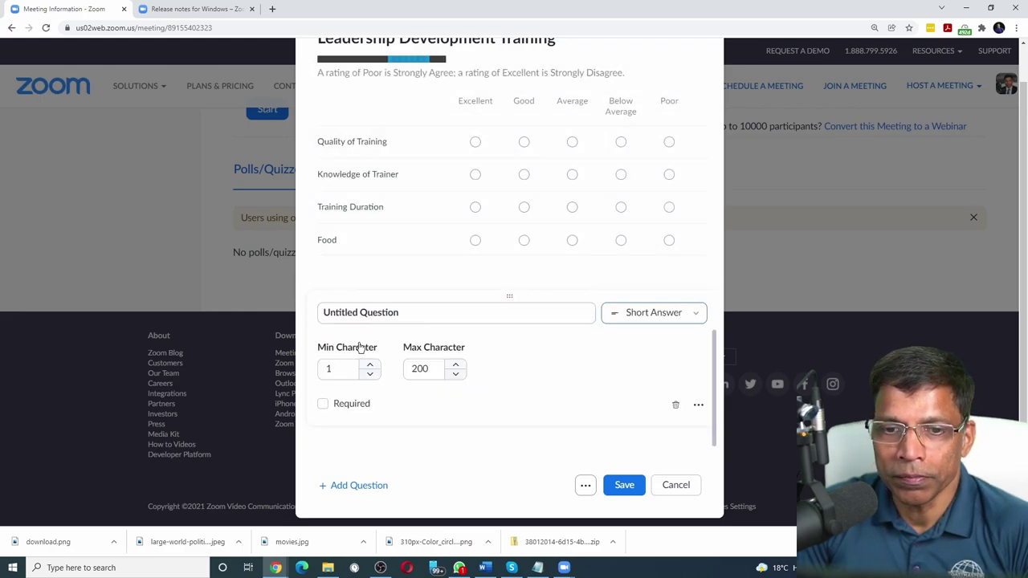
click(421, 312)
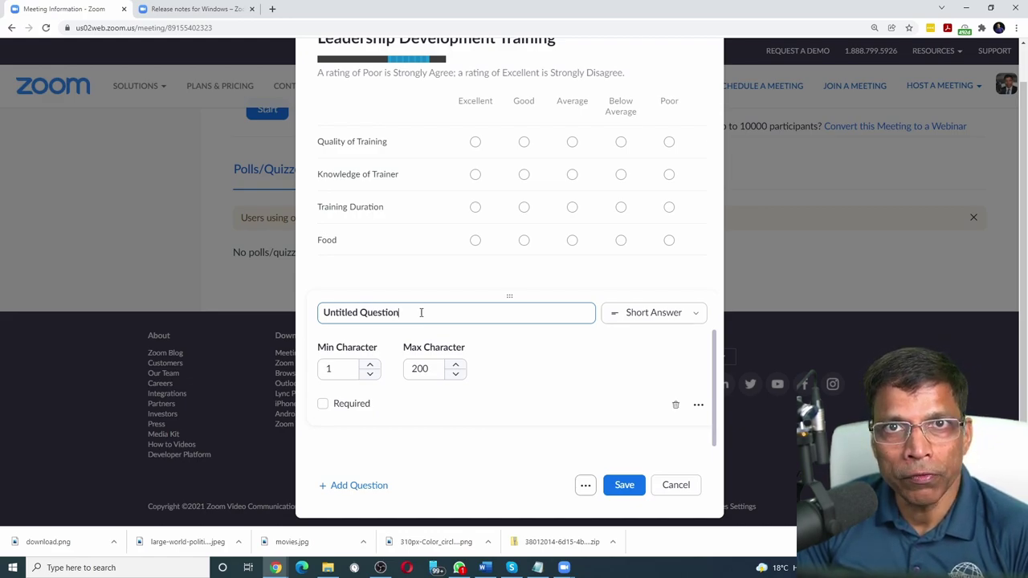
Try maximum lengths of 1000 and 500 characters on the short answer question and restore the limit to 200
click(431, 368)
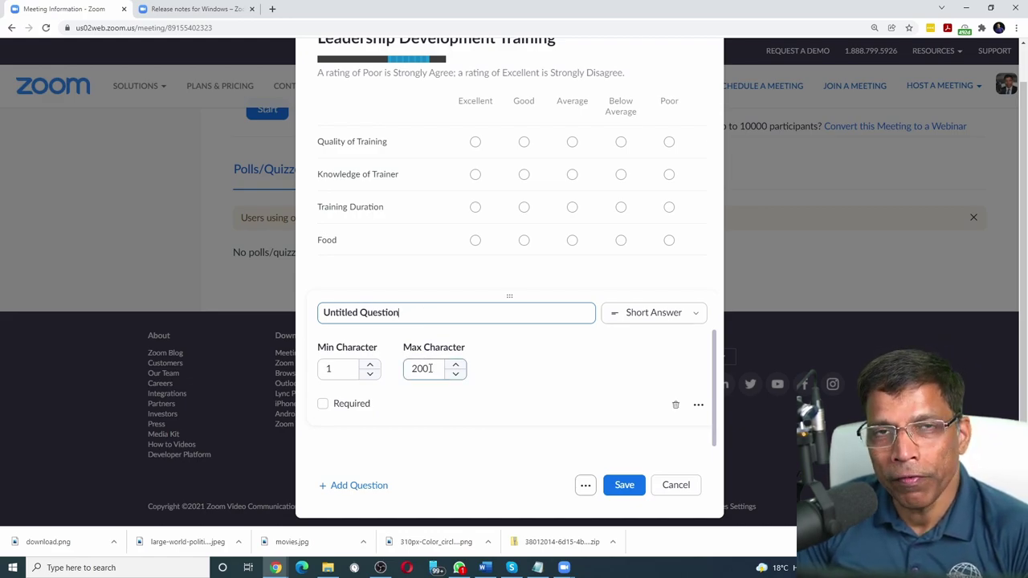
drag(430, 368, 395, 372)
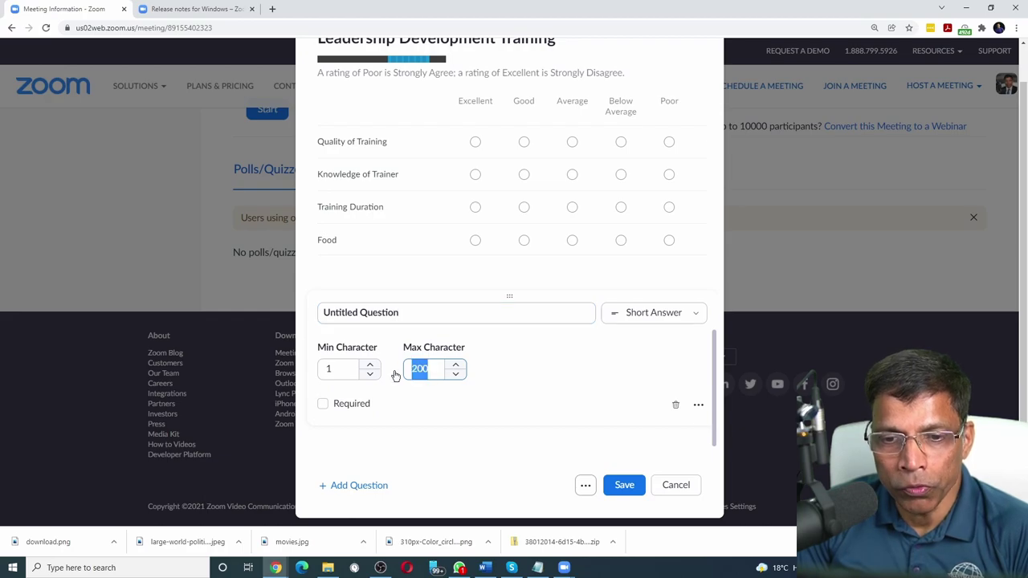
text(1000)
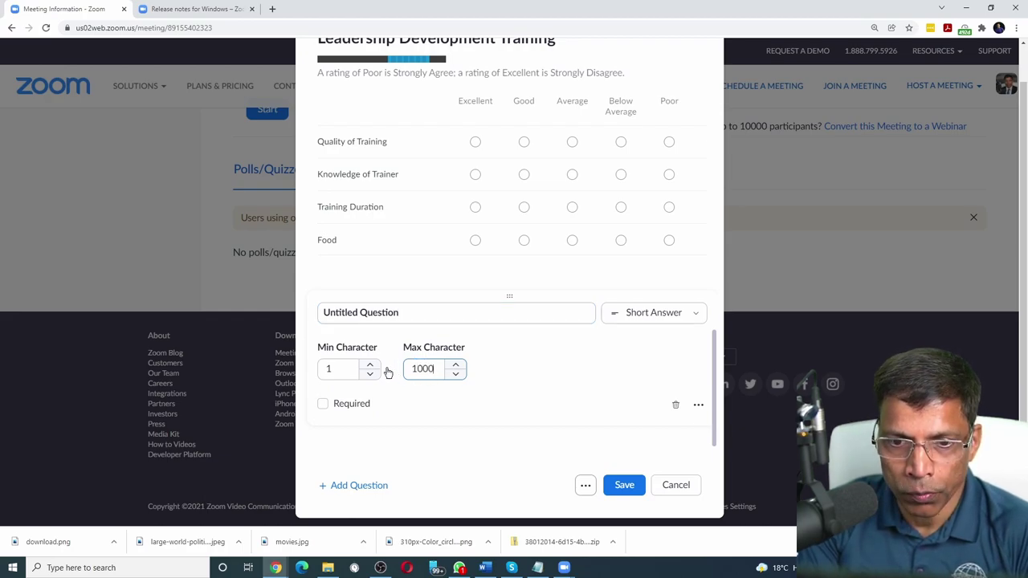
key(BackSpace)
key(BackSpace)
key(BackSpace)
key(BackSpace)
text(500)
key(Tab)
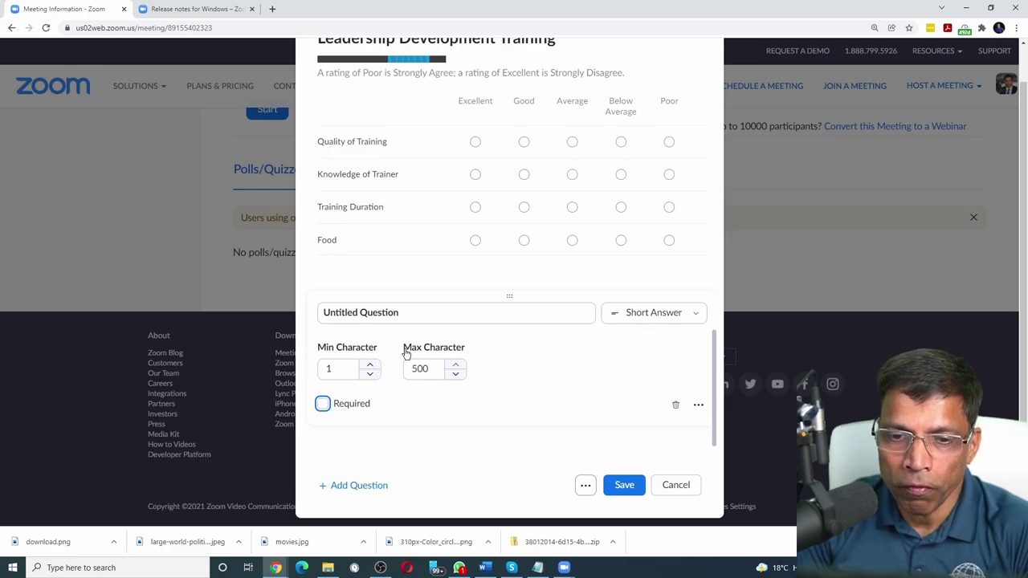
drag(430, 368, 396, 373)
text(200)
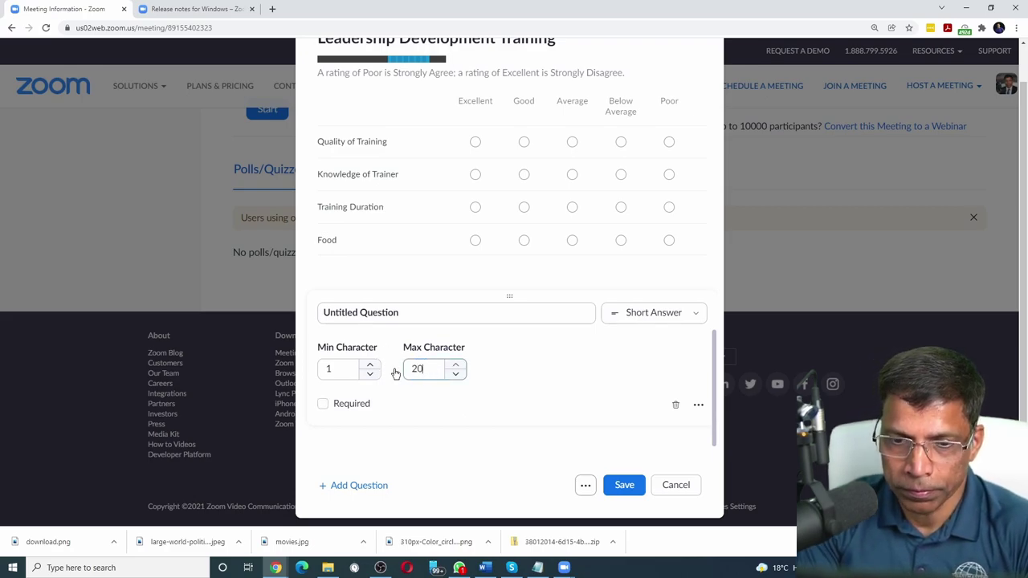
Title the short answer question "What did you learn from this training?", make it required and upload the yellow learning illustration to it
click(416, 313)
drag(425, 312, 312, 322)
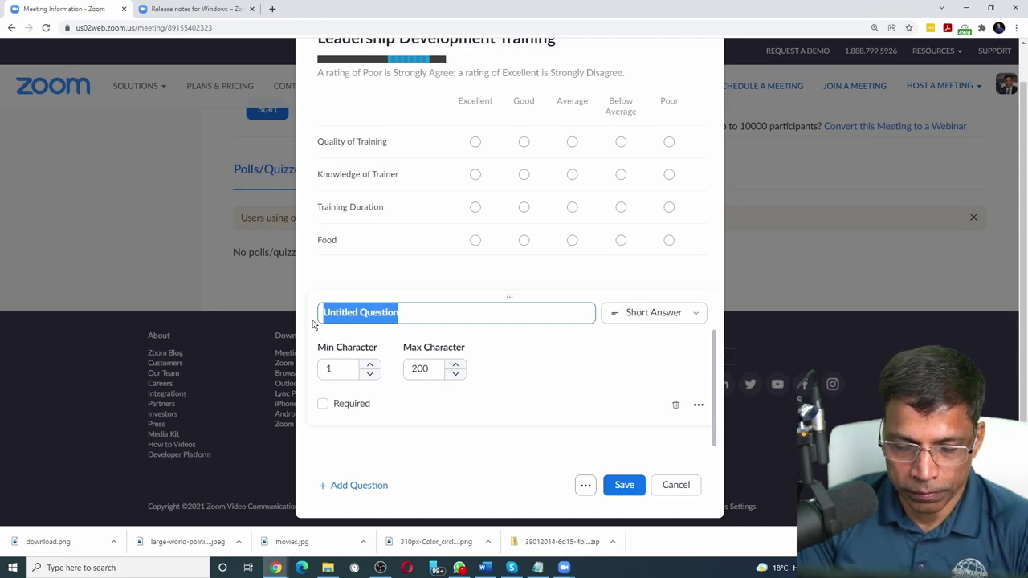
text(What did you learn from this training?)
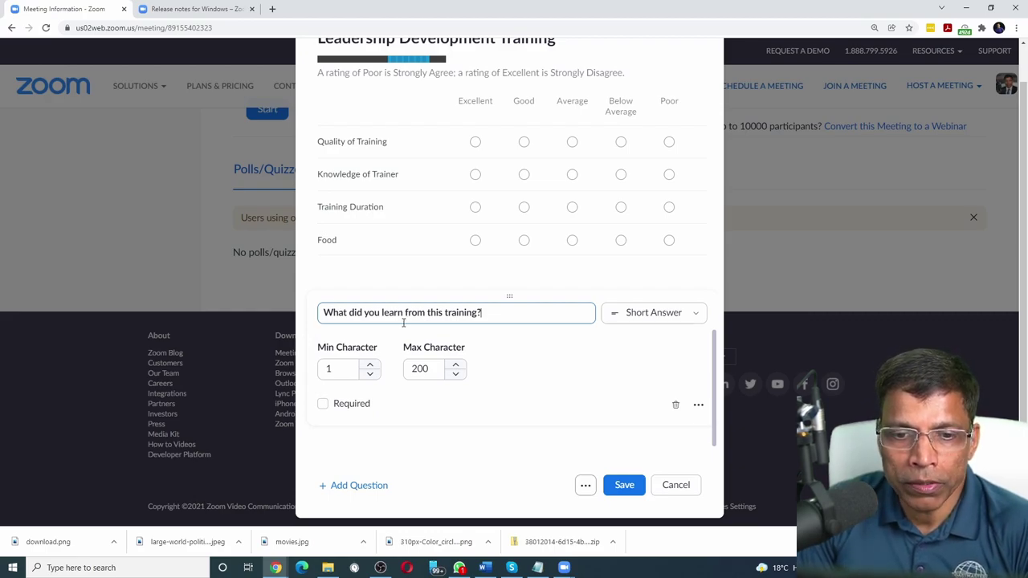
click(322, 406)
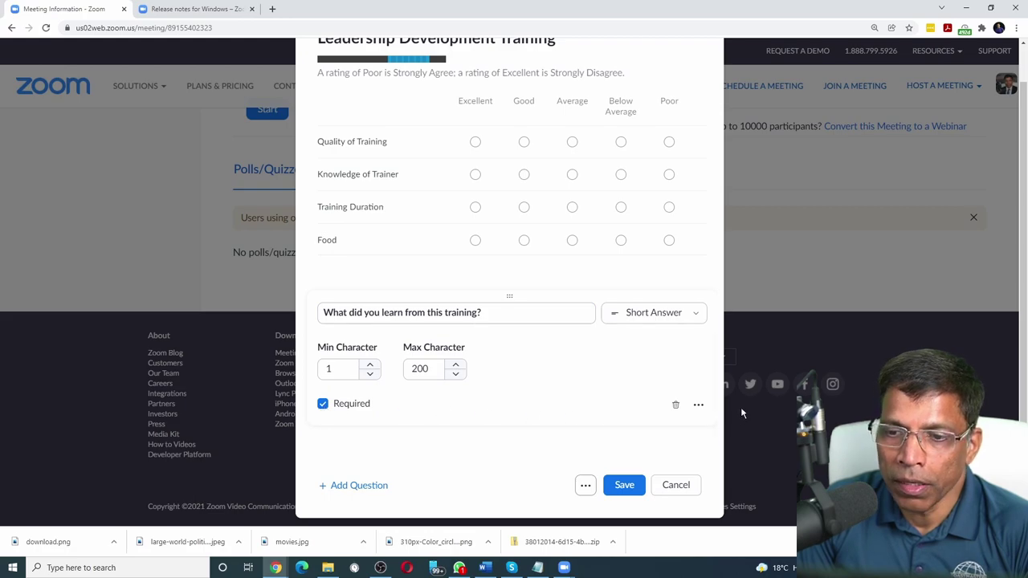
click(698, 407)
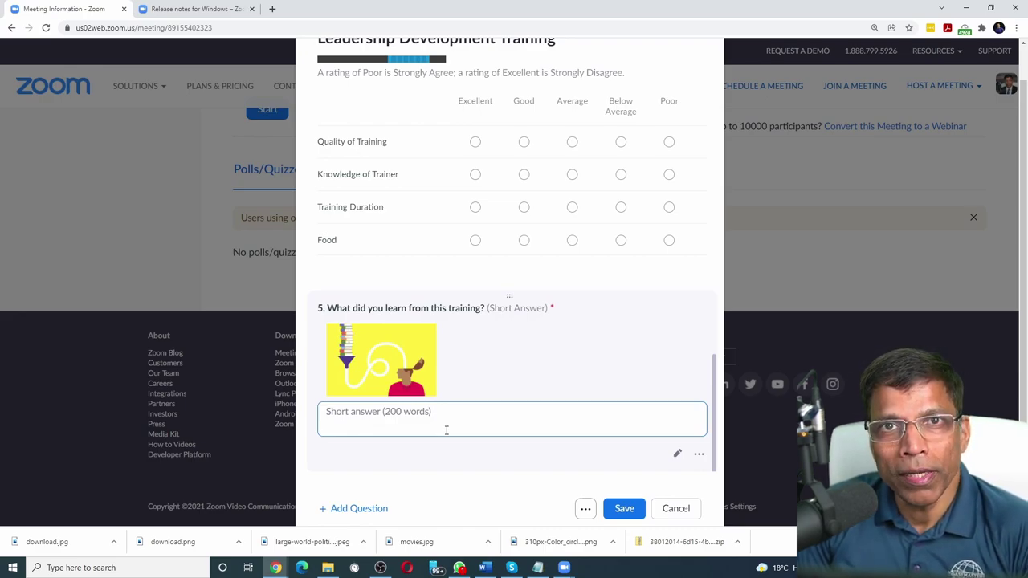
Add a sixth question of type Long Answer to the poll
click(346, 510)
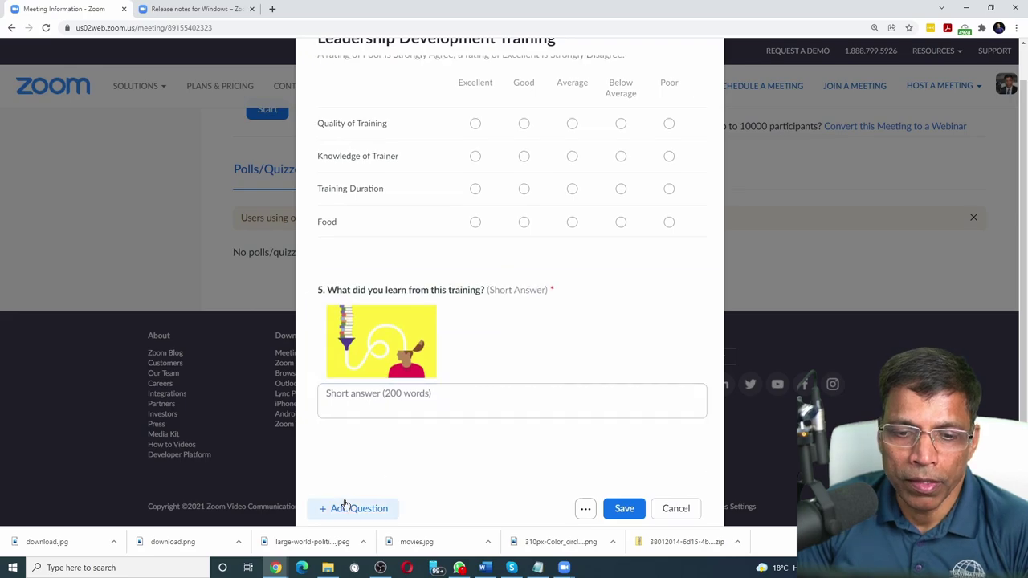
click(698, 313)
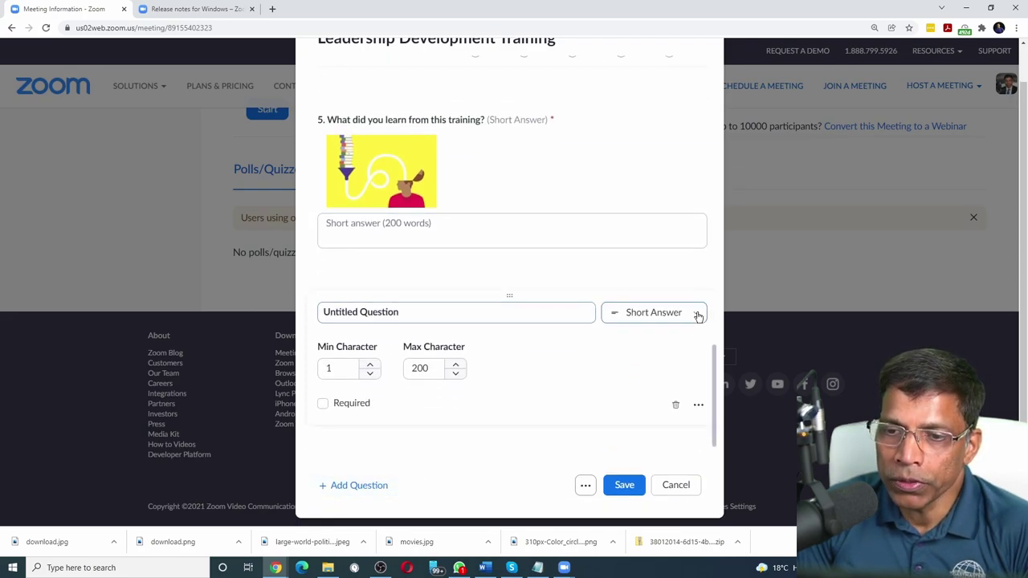
click(667, 278)
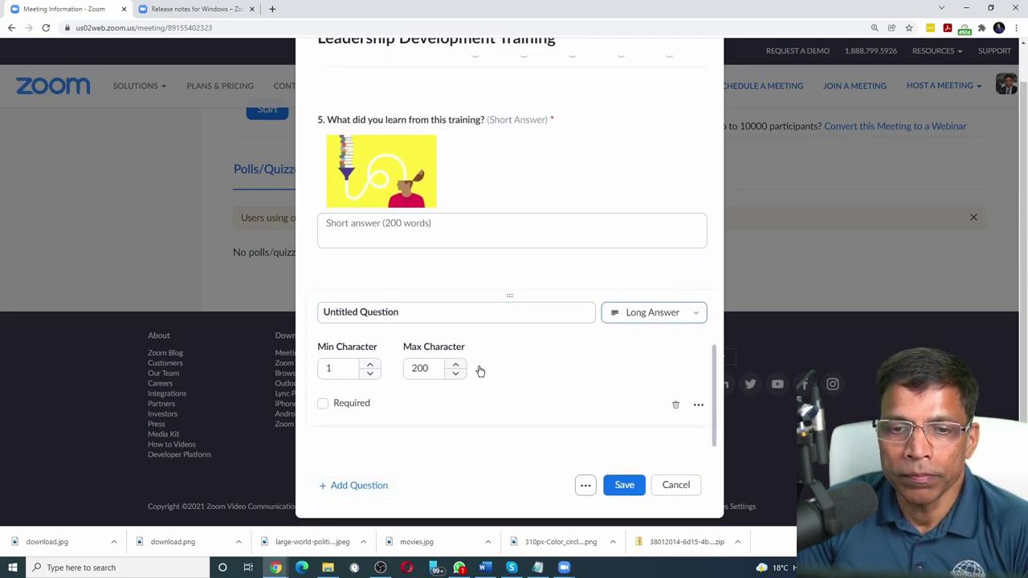
click(419, 314)
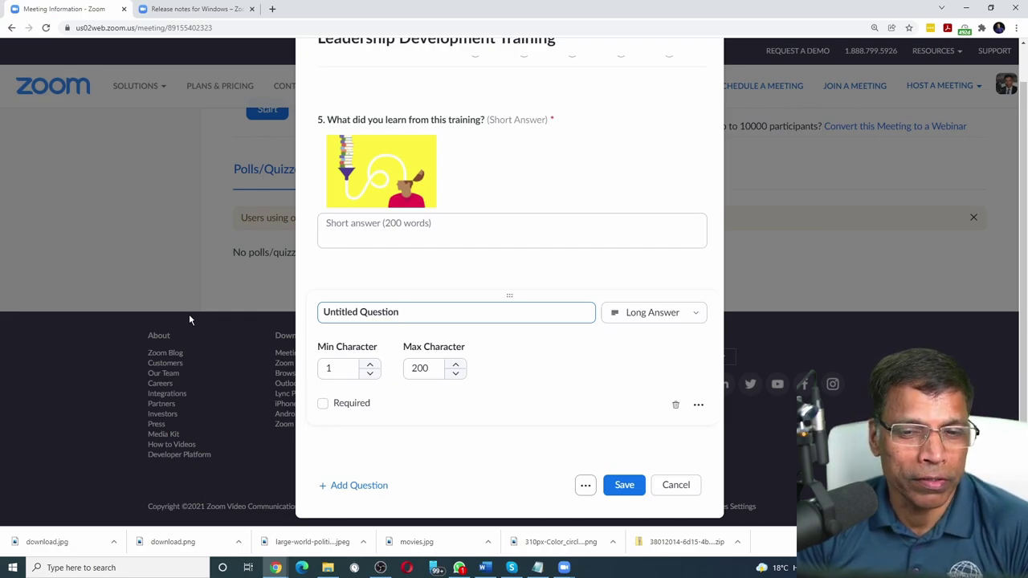
Raise the long answer question's maximum length to the allowed 2000 characters by entering 6000
click(434, 368)
drag(431, 367, 411, 368)
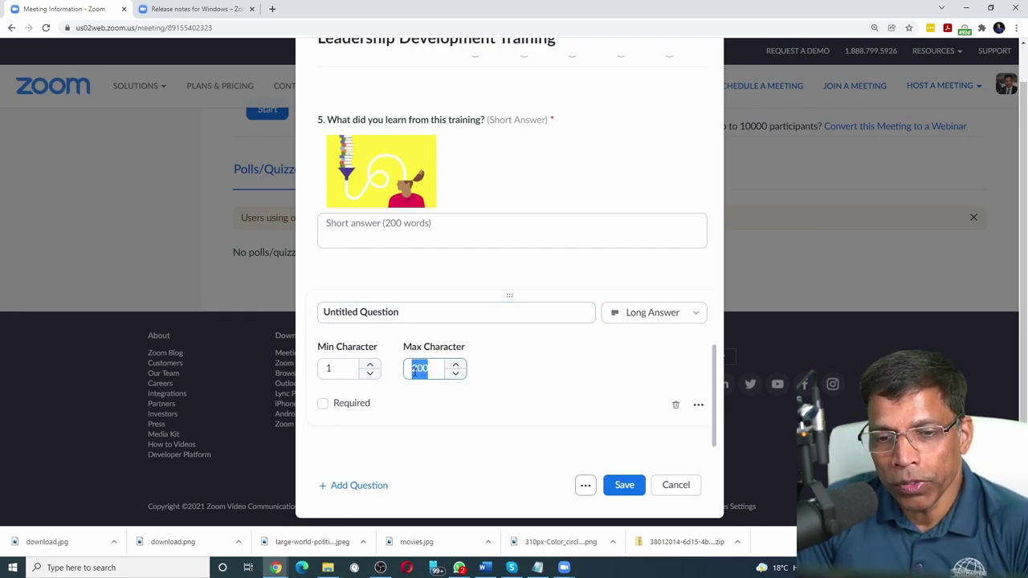
text(60000)
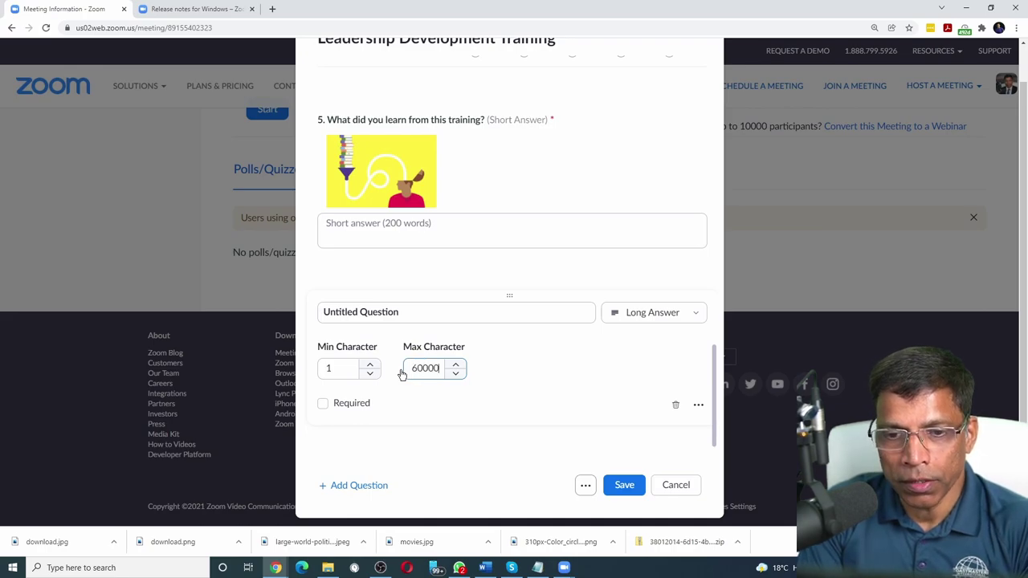
key(BackSpace)
key(Tab)
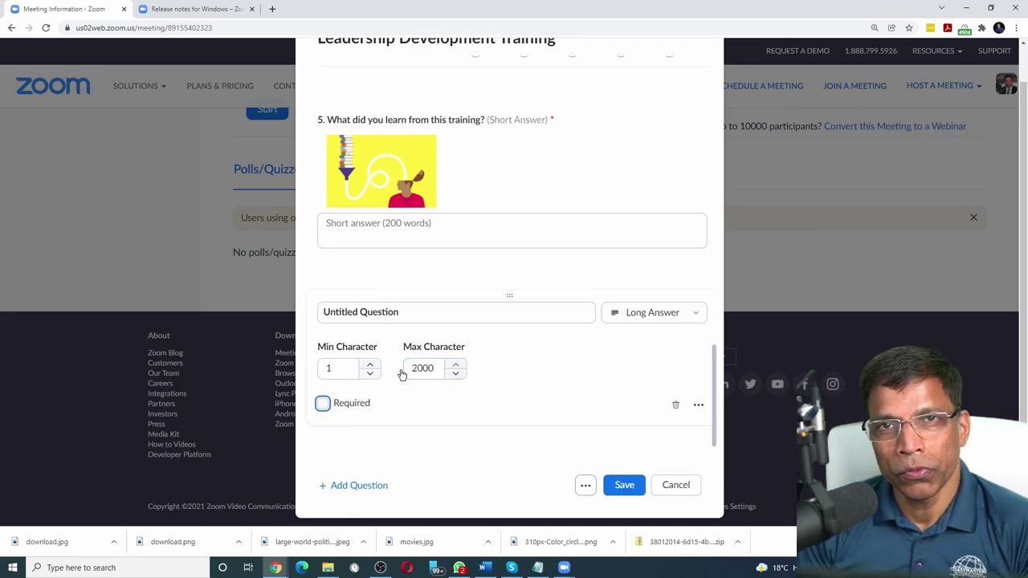
Title the long answer question "Please provide your feedback to improve the training program", make it required and upload the Feedback image to it
text(Please provide your feedback to improve the training program)
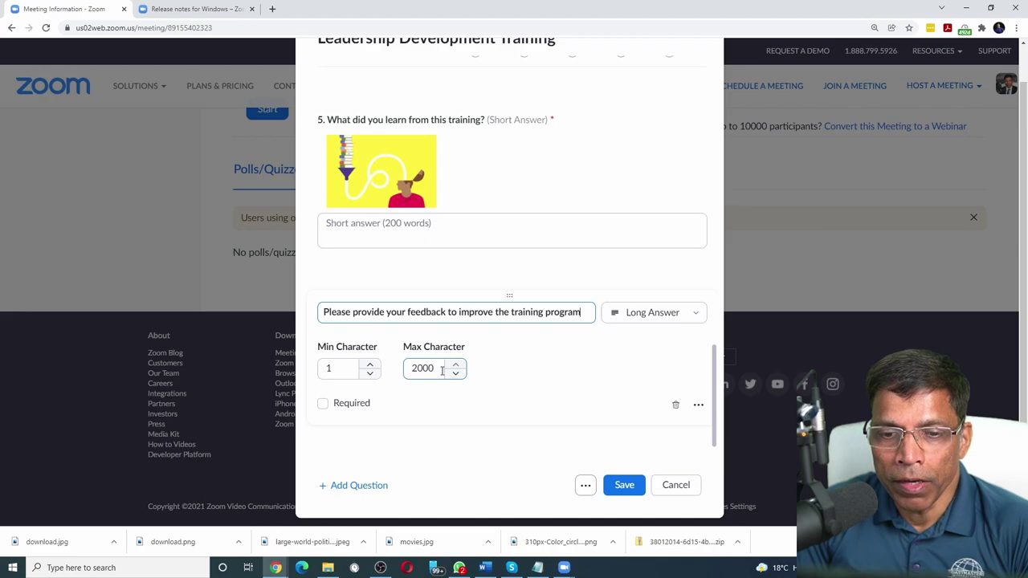
drag(442, 370, 408, 369)
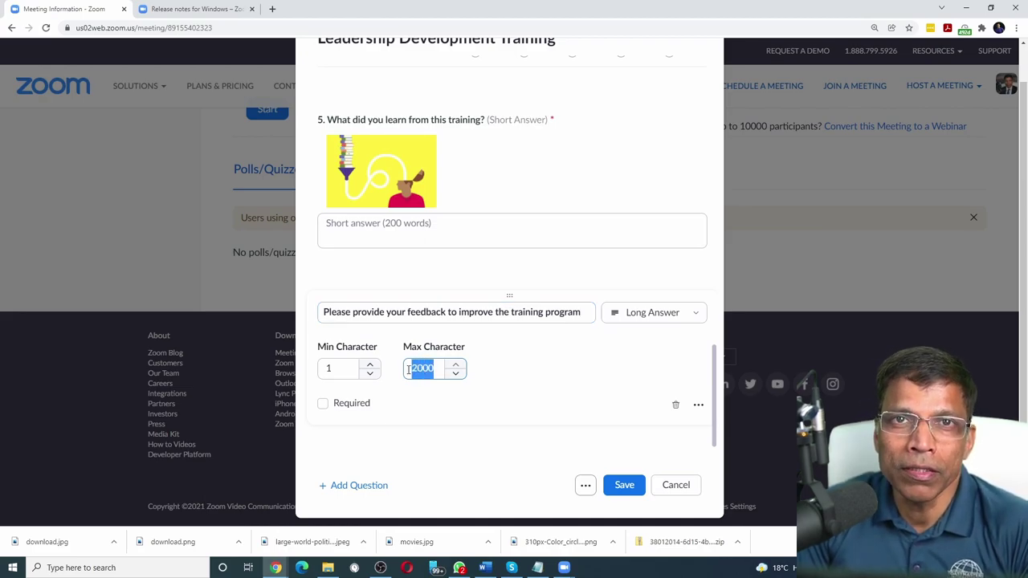
click(406, 413)
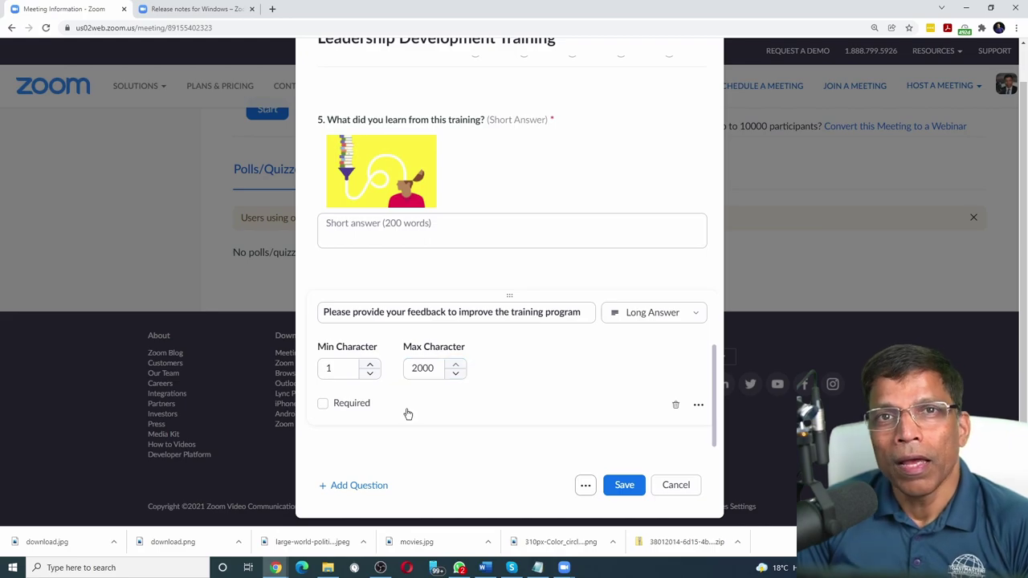
click(699, 407)
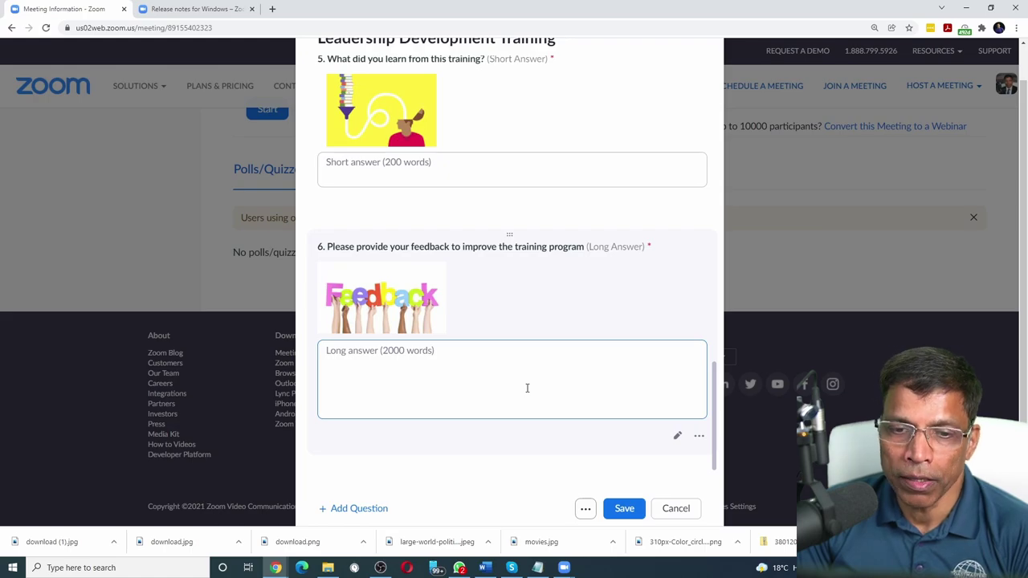
Add a seventh question of type Fill in the blank reading "The planet closest to Earth is <blank 1>"
scroll(527, 388, down, 1)
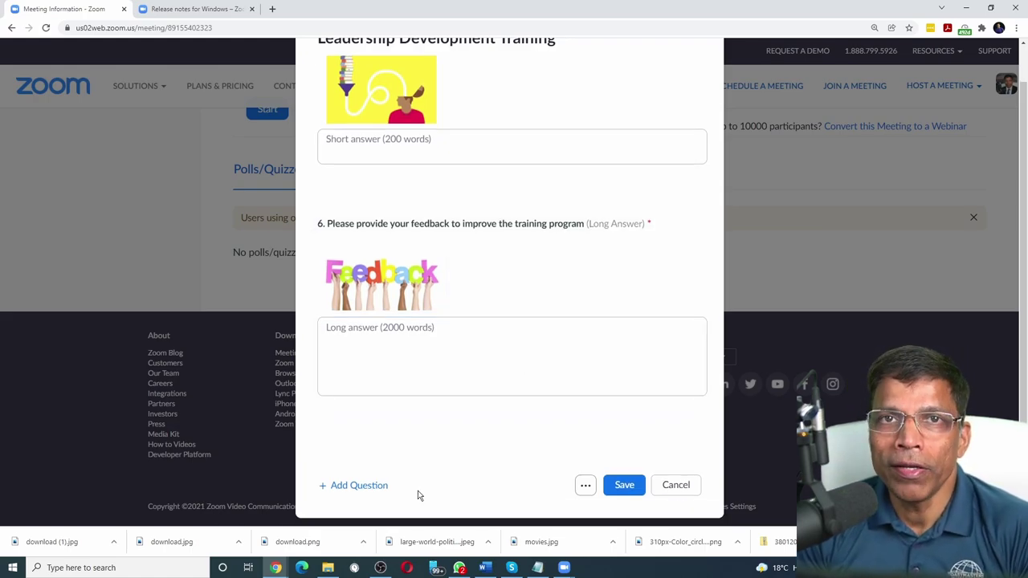
click(348, 485)
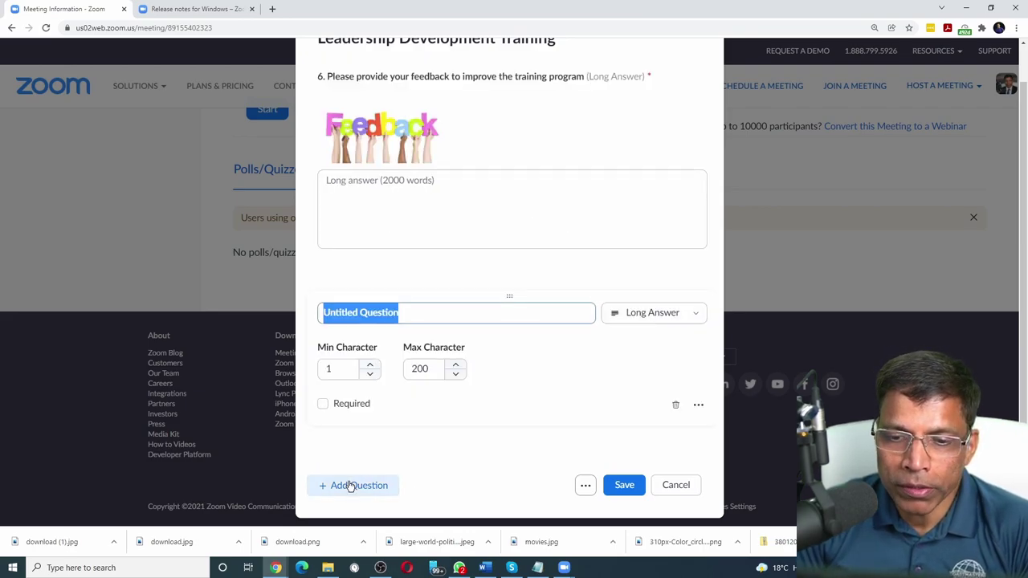
click(695, 318)
scroll(678, 274, down, 1)
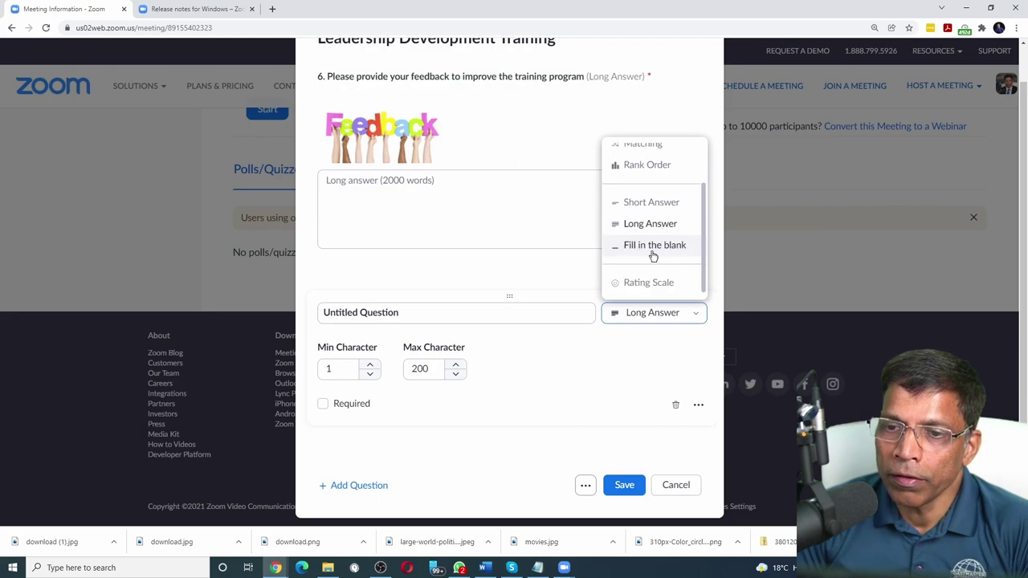
click(653, 246)
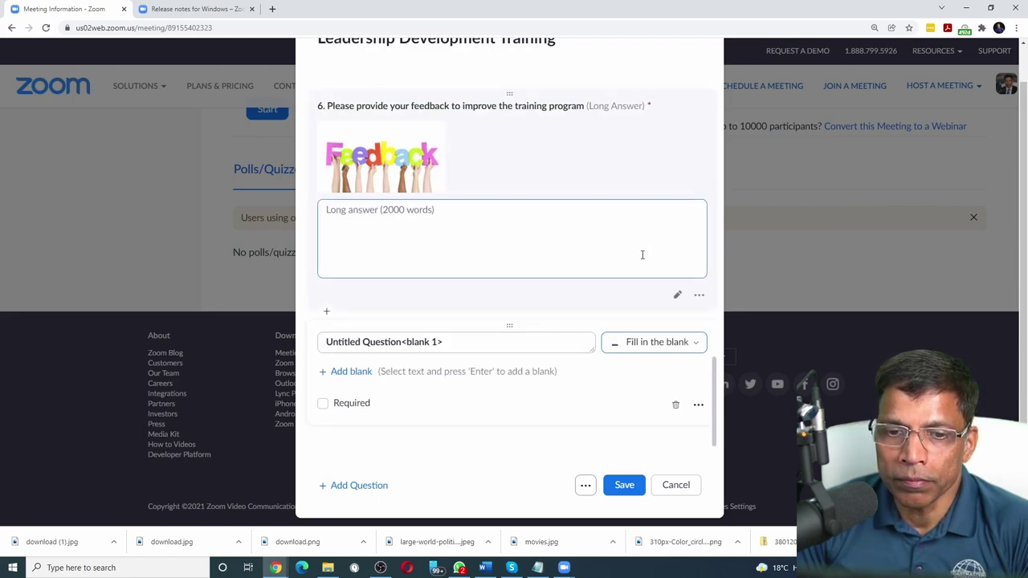
triple_click(401, 342)
text(The planet closest to Eart)
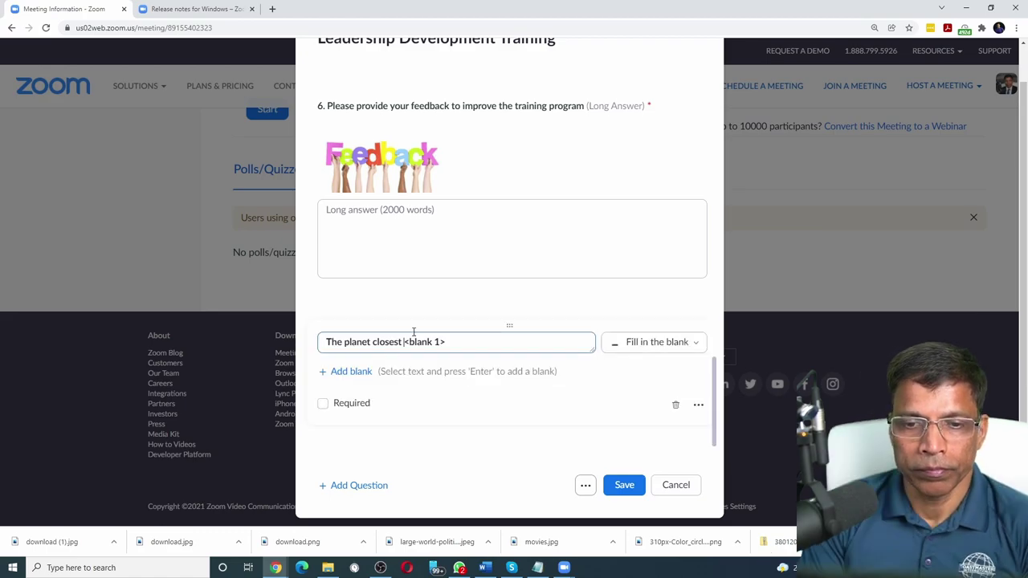
text(h is)
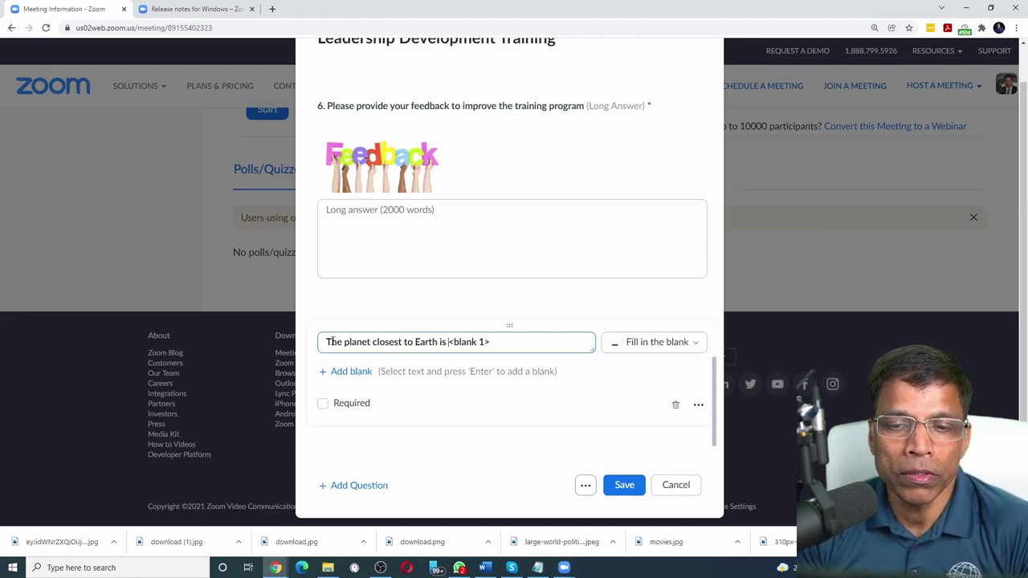
Make the closest planet question required and upload the solar system image to it
click(323, 404)
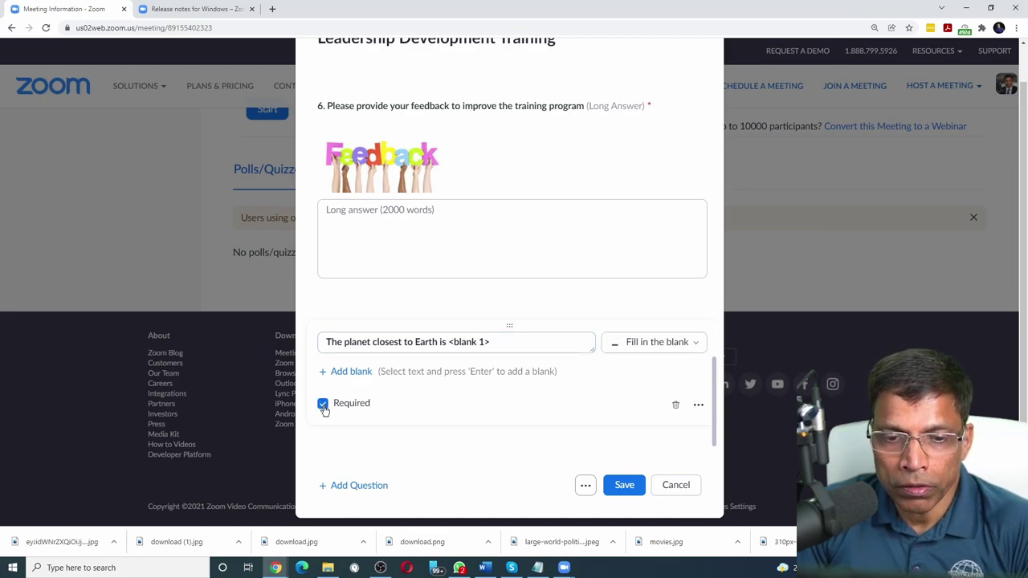
click(698, 404)
click(677, 360)
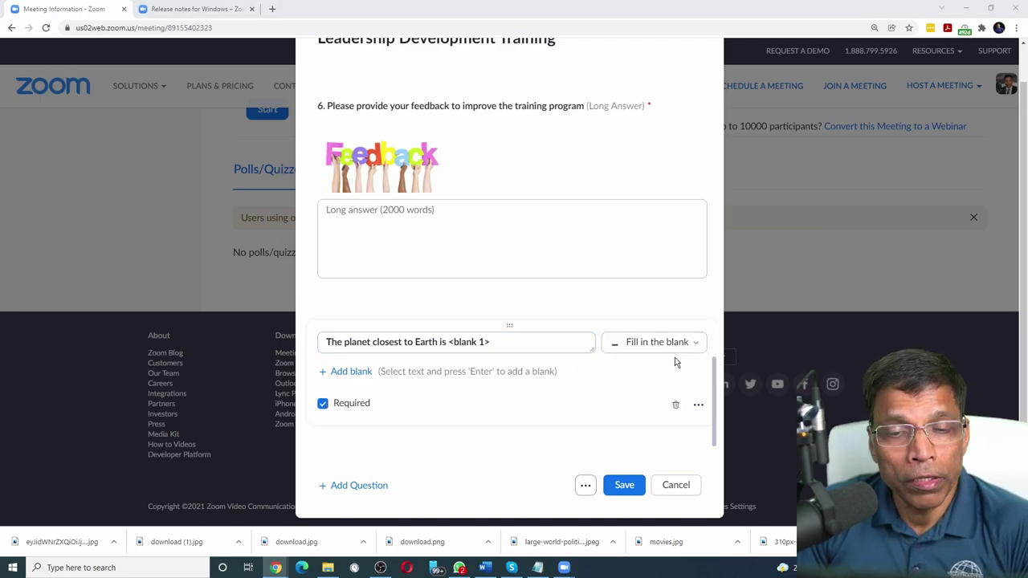
double_click(354, 96)
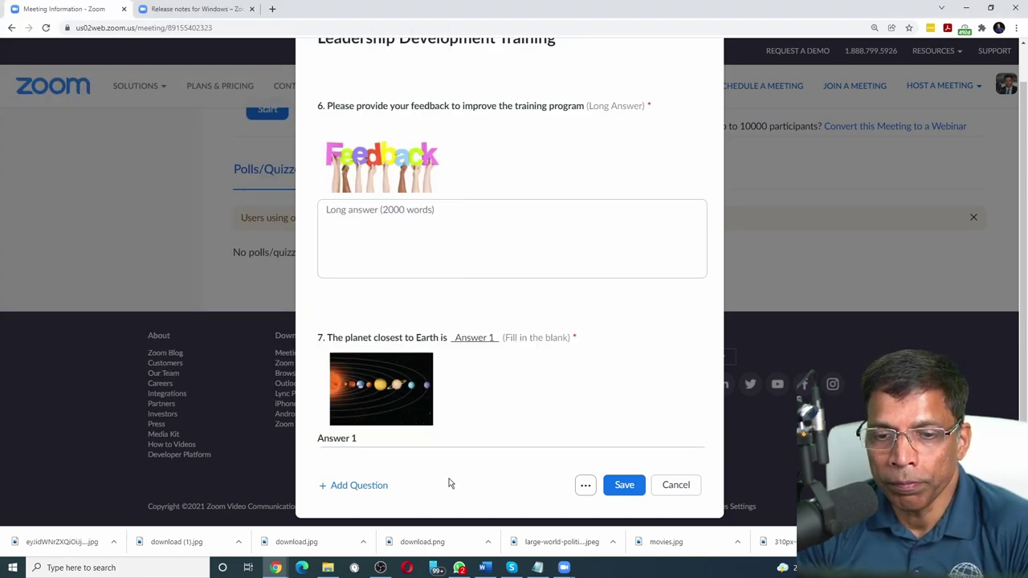
Add an eighth question of type Rating Scale reading "How likely are you to recommend this training to others?"
scroll(466, 442, down, 1)
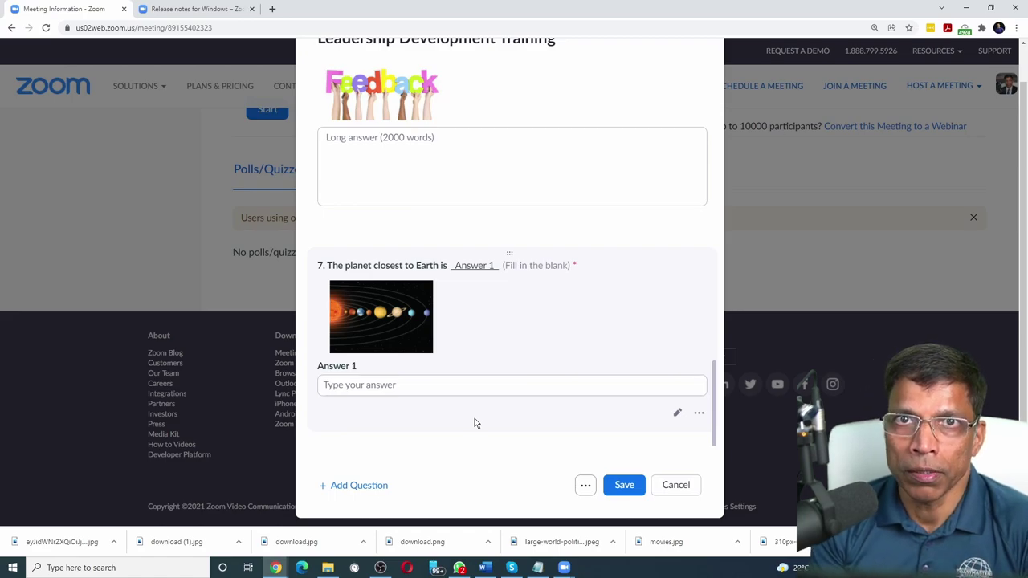
click(330, 486)
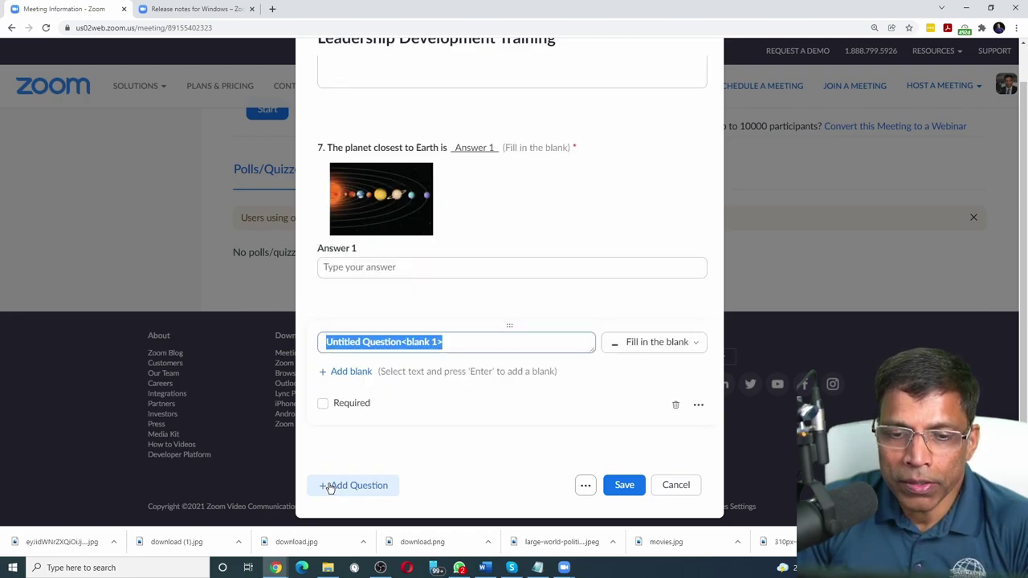
click(697, 344)
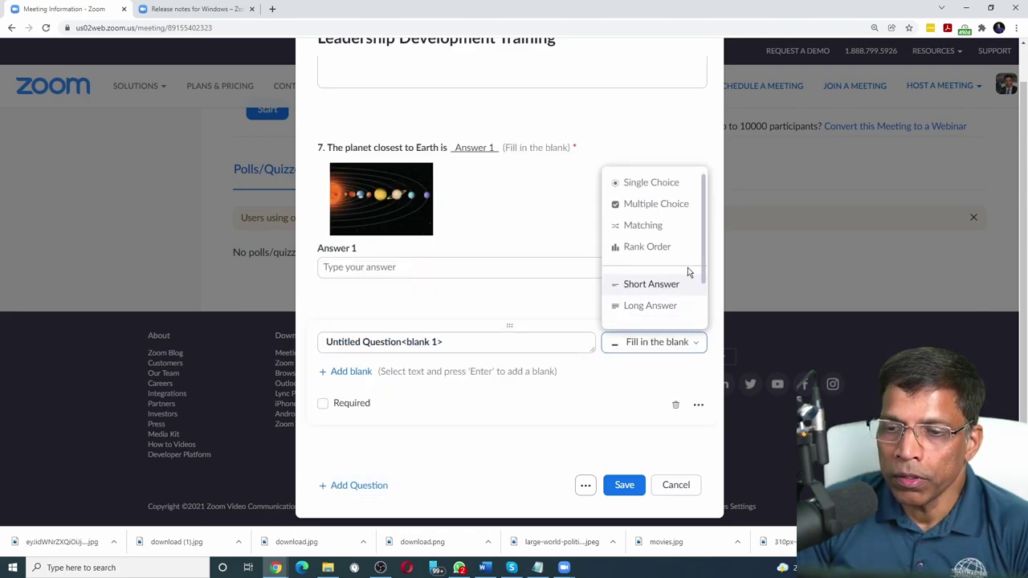
scroll(688, 273, down, 1)
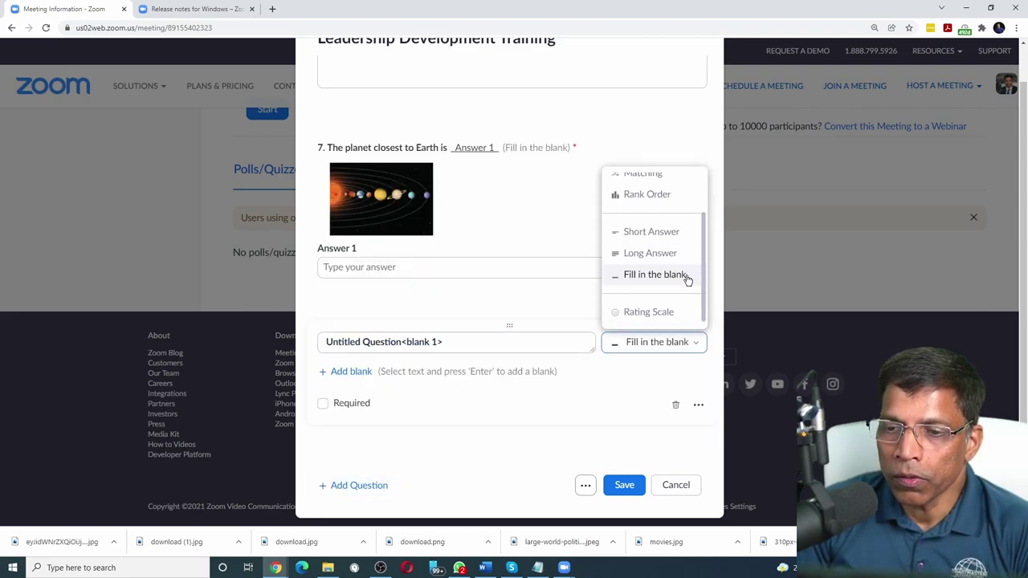
click(653, 315)
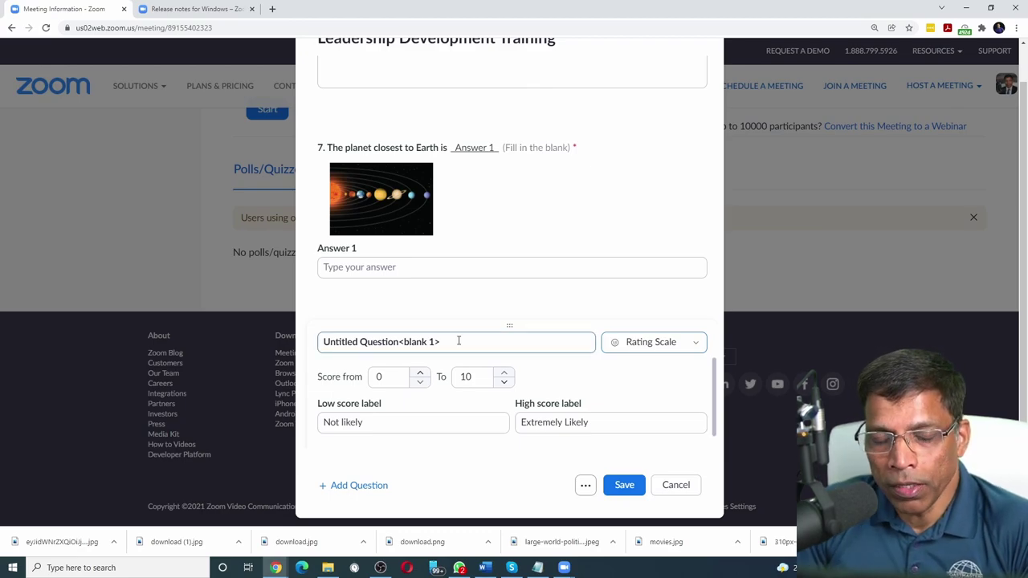
drag(458, 340, 281, 344)
text(How likely are you to recommend this training to others?)
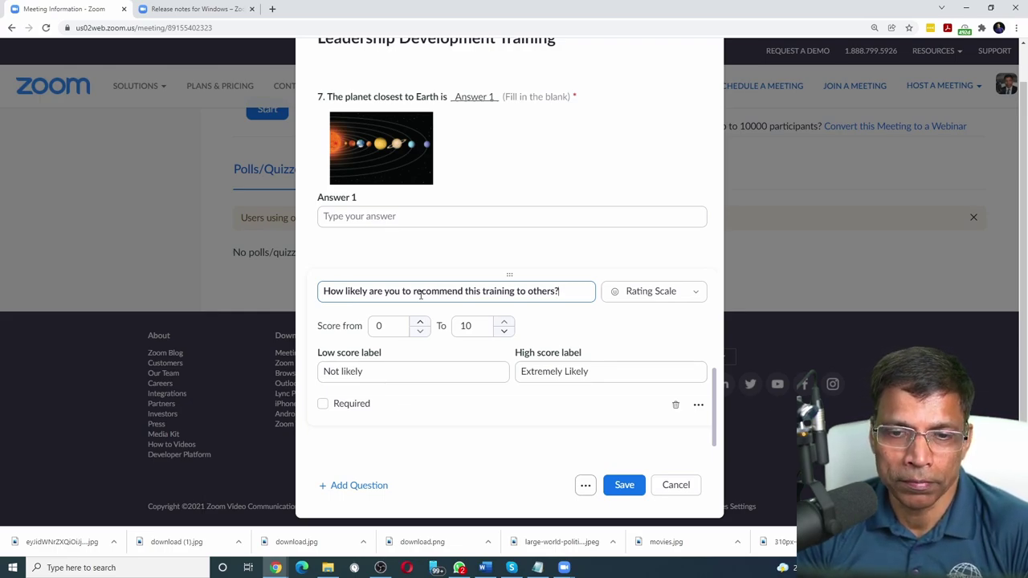
Set the recommendation question's score range from 1 to 10
click(390, 328)
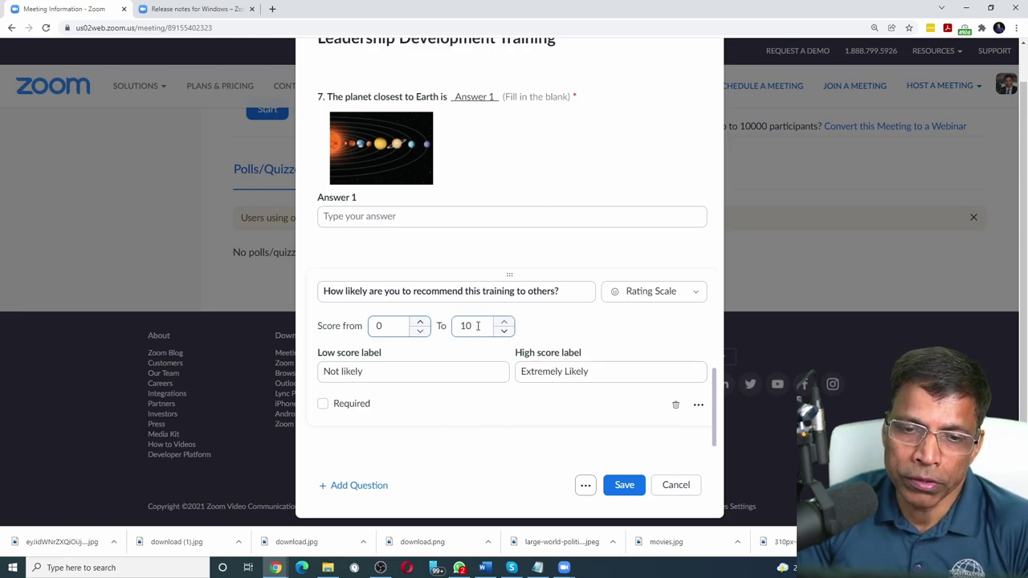
text(1)
key(Tab)
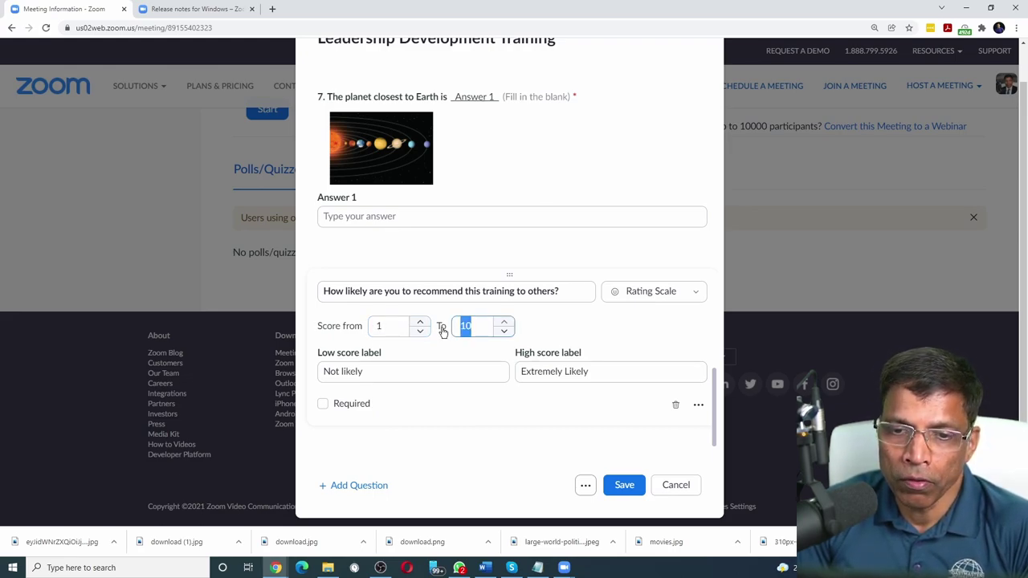
text(8)
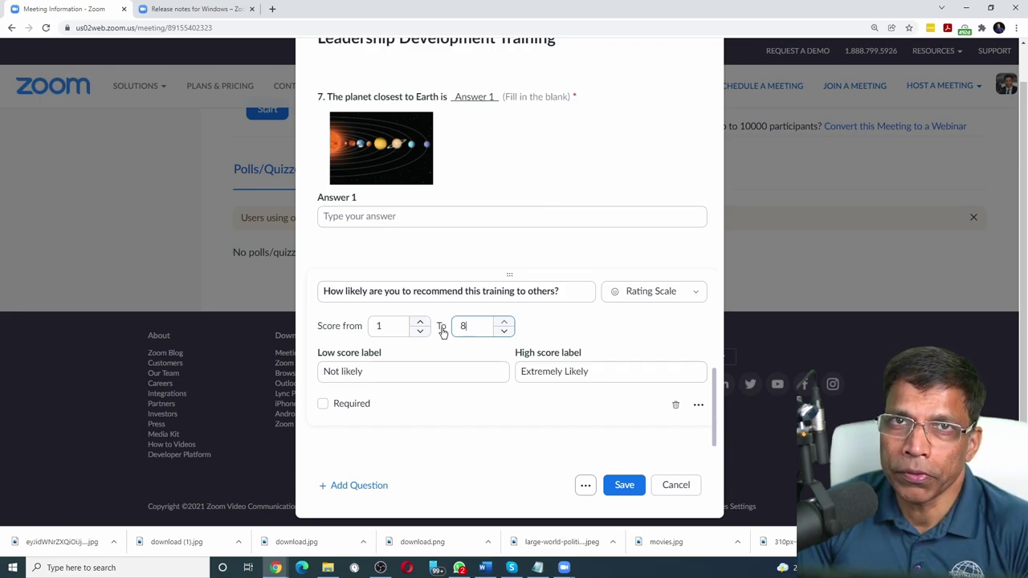
key(BackSpace)
text(10)
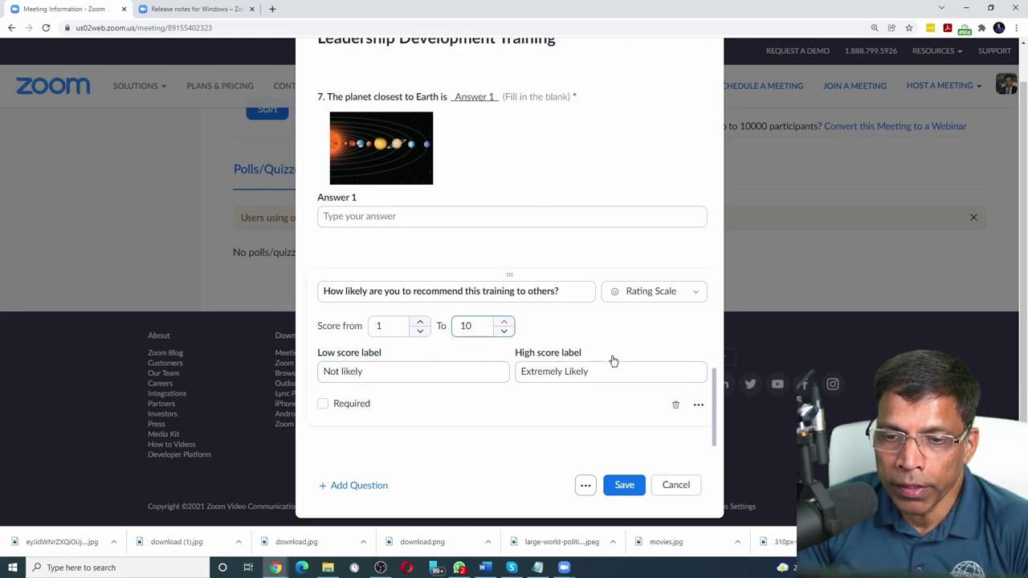
Make the recommendation question required, upload the recommended/not recommended image to it and save the poll
click(323, 406)
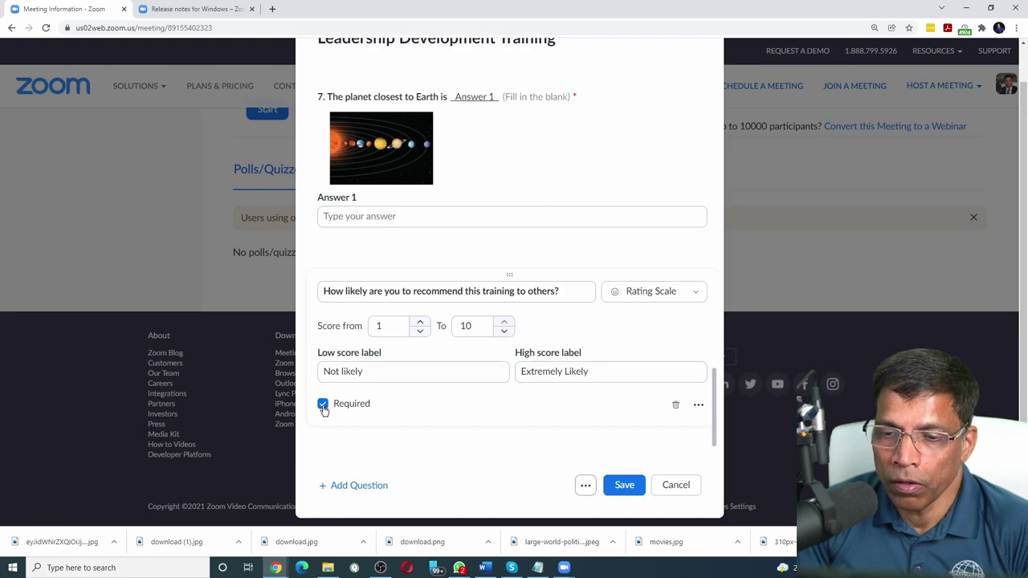
click(696, 406)
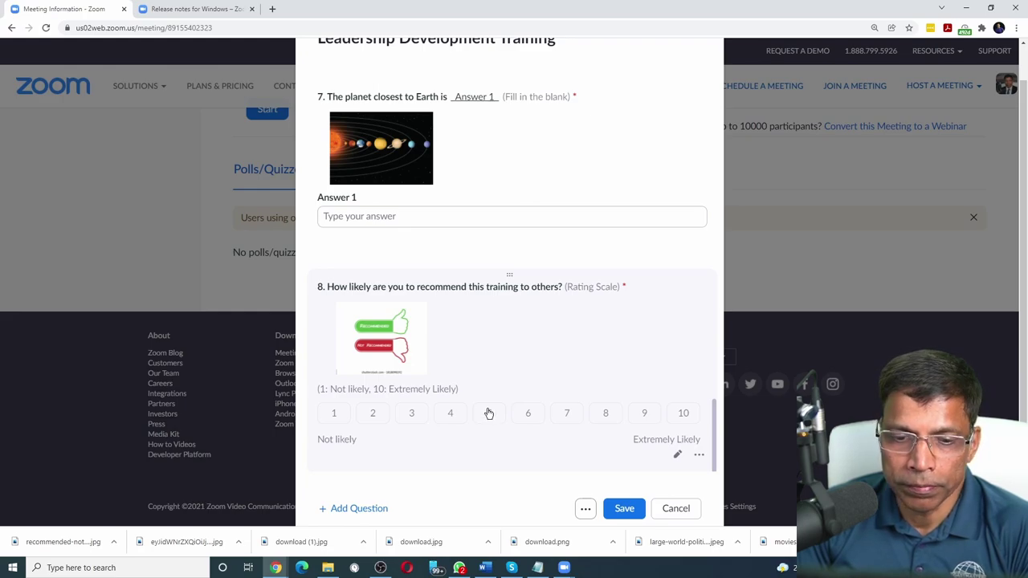
click(624, 509)
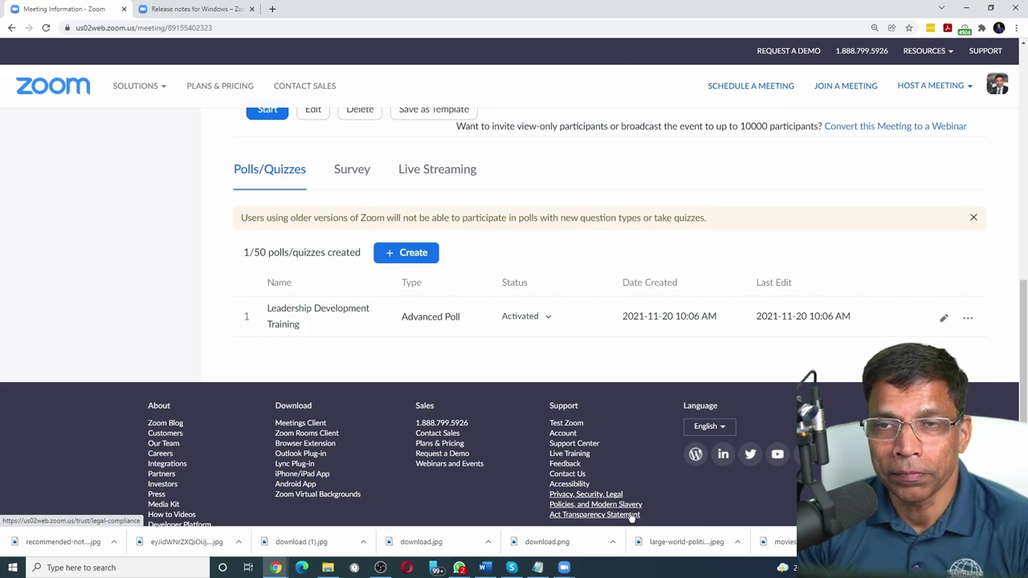
Start the Leadership Development Training meeting and launch its eight-question poll for the participants
scroll(555, 296, up, 10)
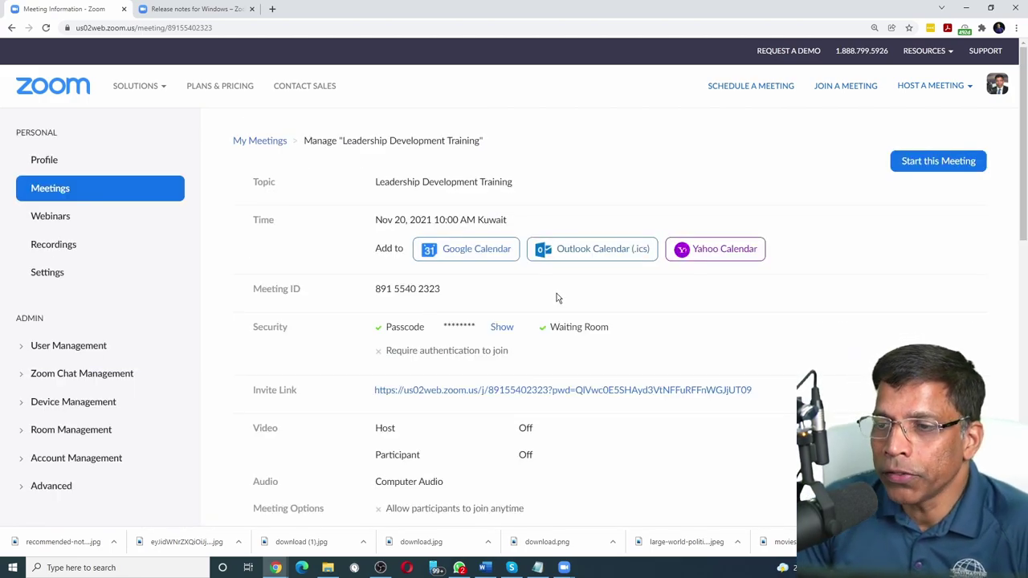
click(939, 161)
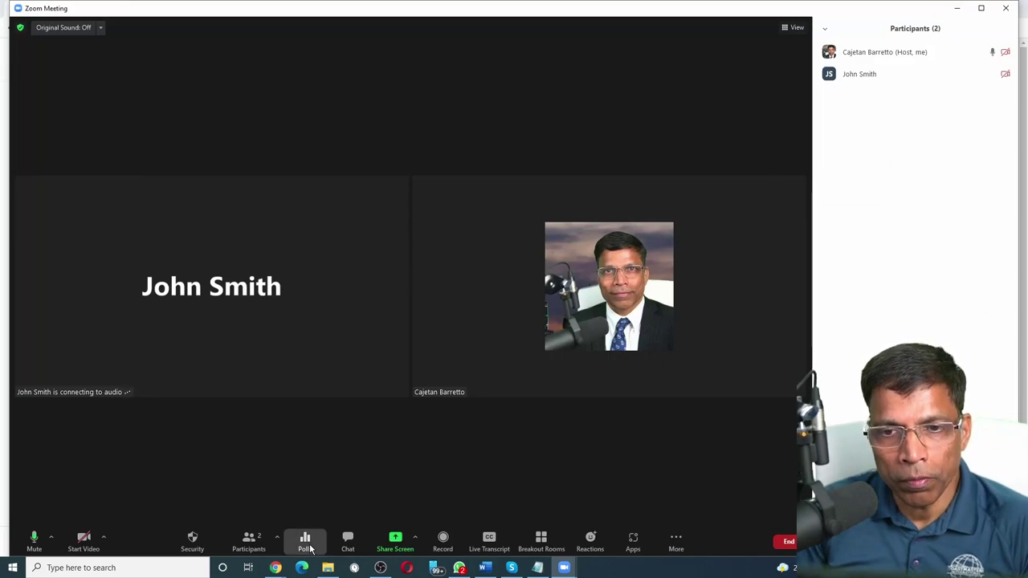
click(310, 547)
scroll(539, 197, down, 2)
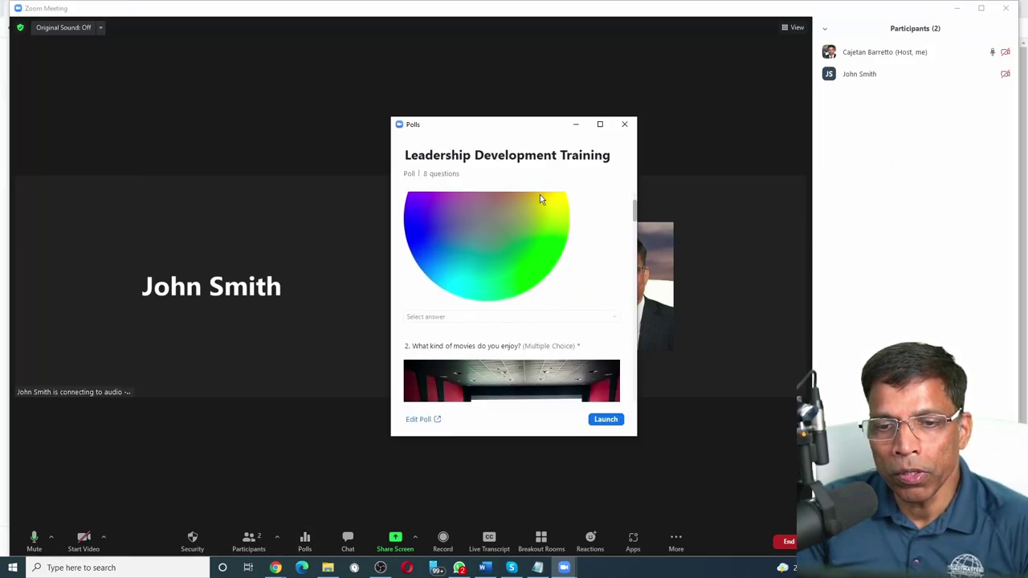
scroll(541, 196, down, 8)
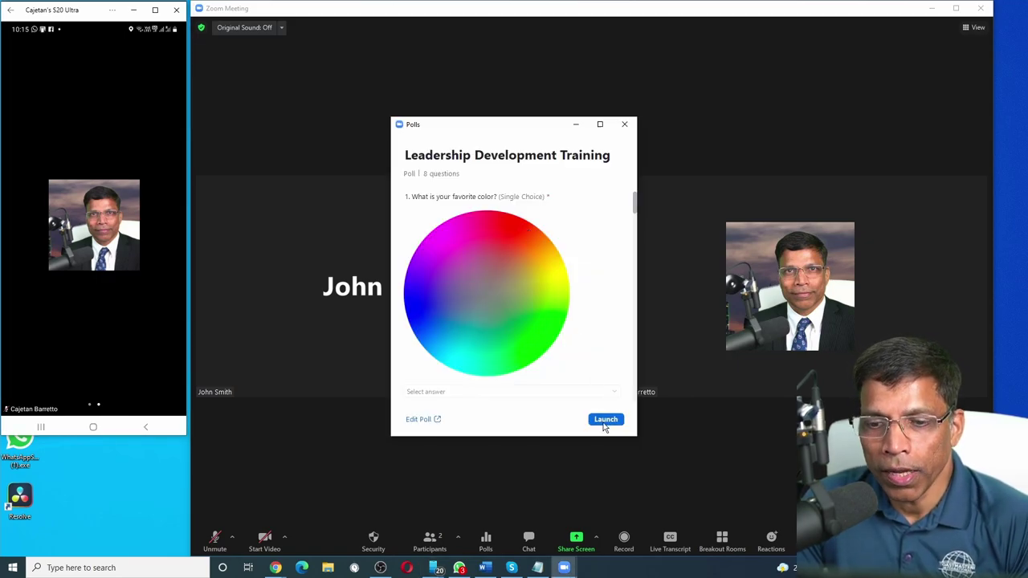
click(607, 421)
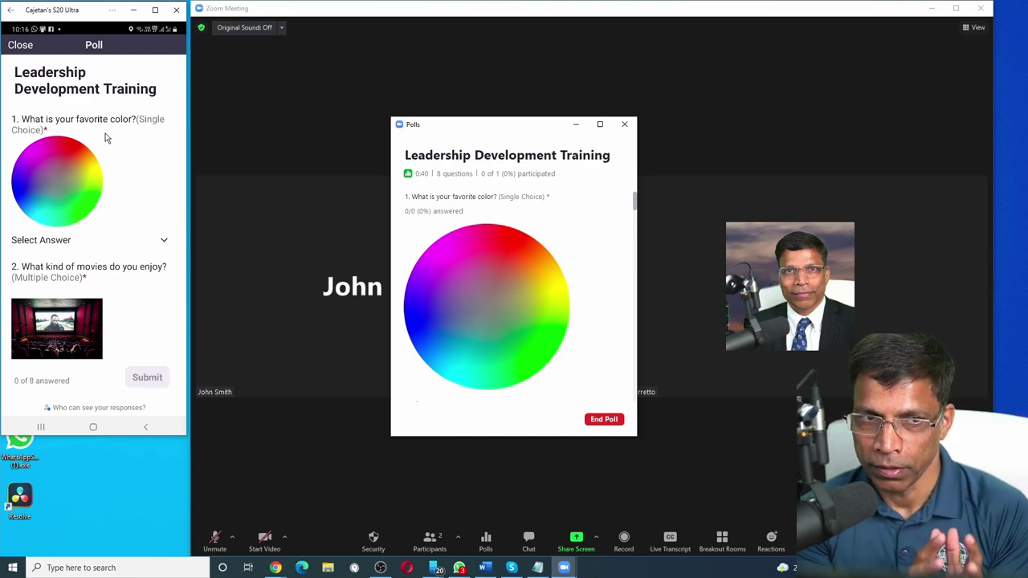
On the participant's phone, answer Red as the favorite color and Horror, Romance and Thriller as the movies enjoyed
click(164, 240)
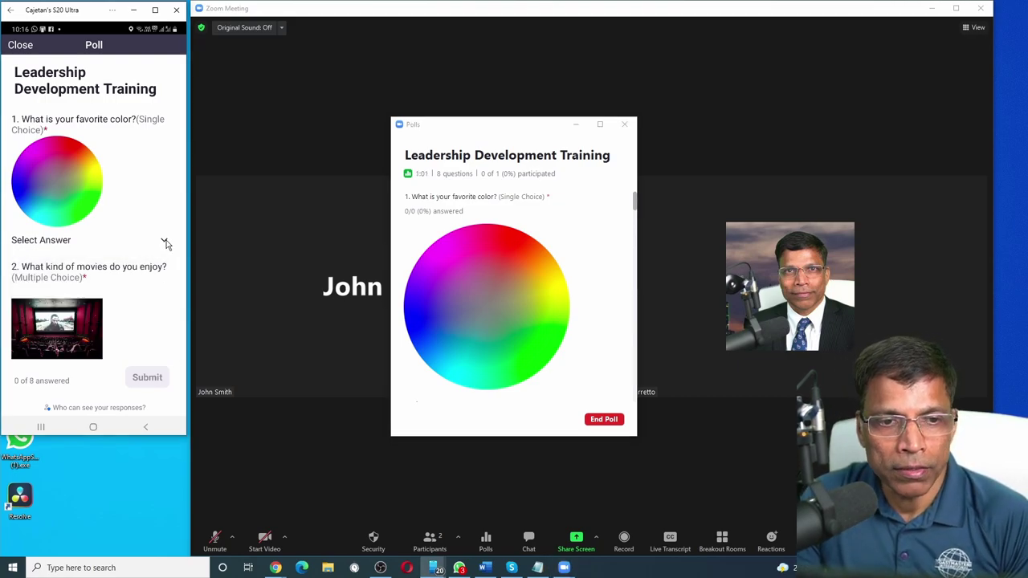
click(166, 242)
click(27, 268)
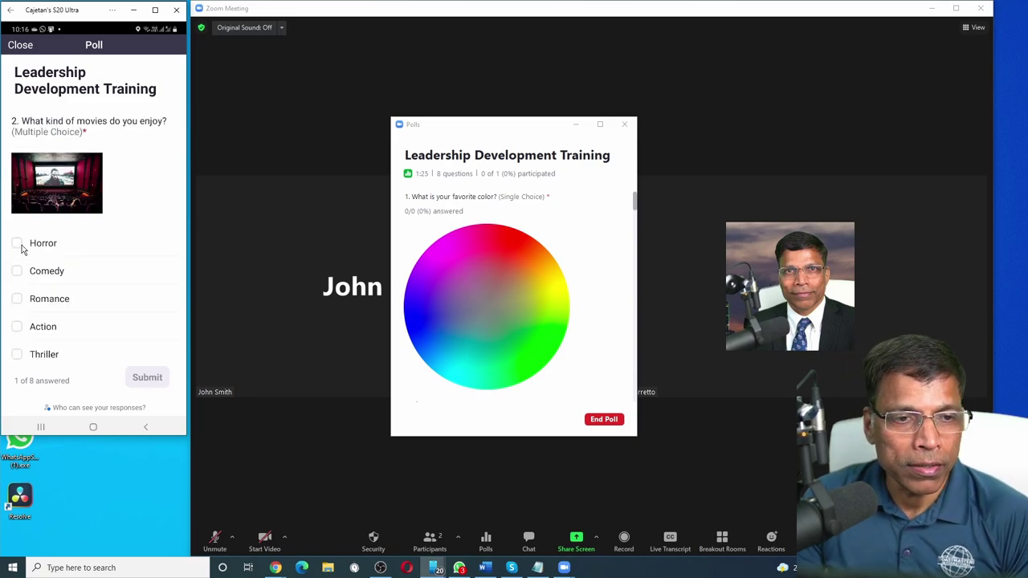
click(17, 244)
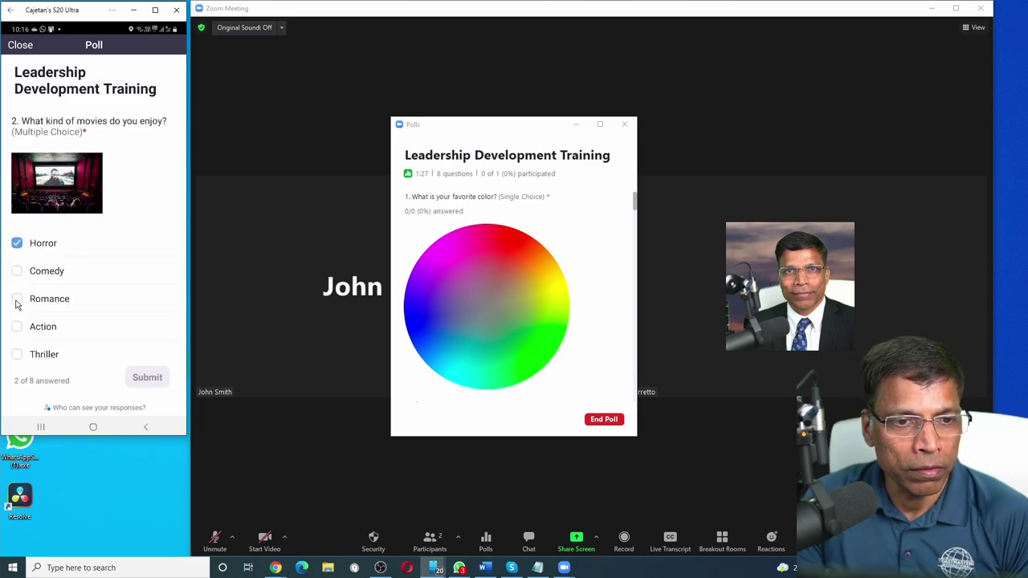
click(17, 299)
click(17, 355)
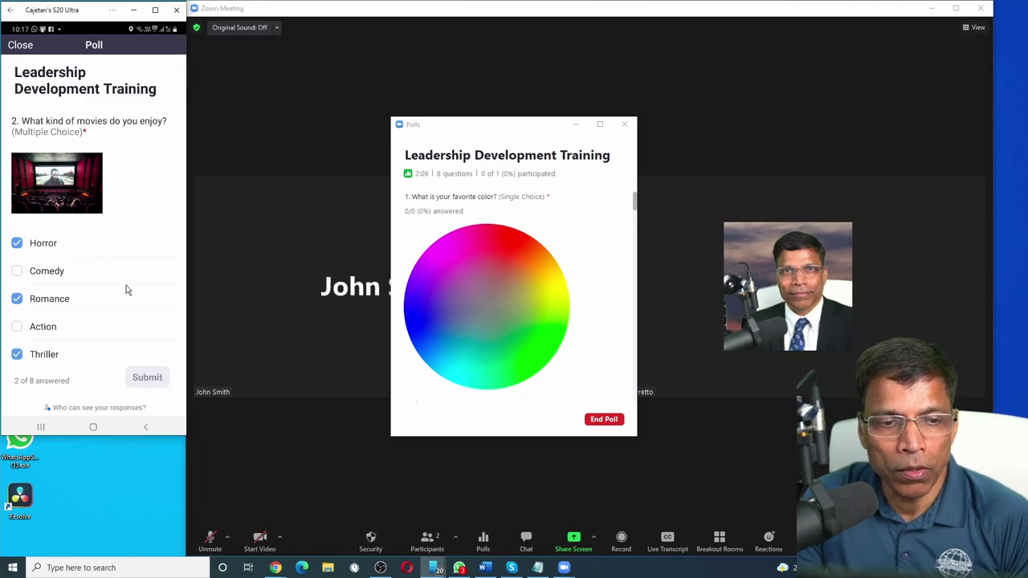
Match the capitals in the participant's poll: United States to Washington, India to New Delhi, France to Paris and China to Beijing
scroll(126, 290, down, 5)
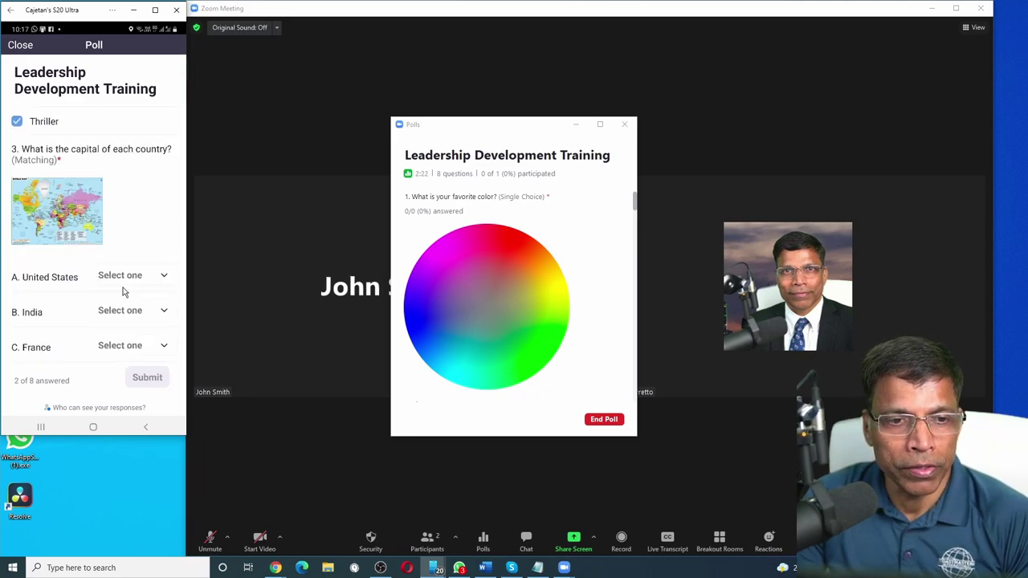
click(165, 278)
click(131, 319)
click(161, 254)
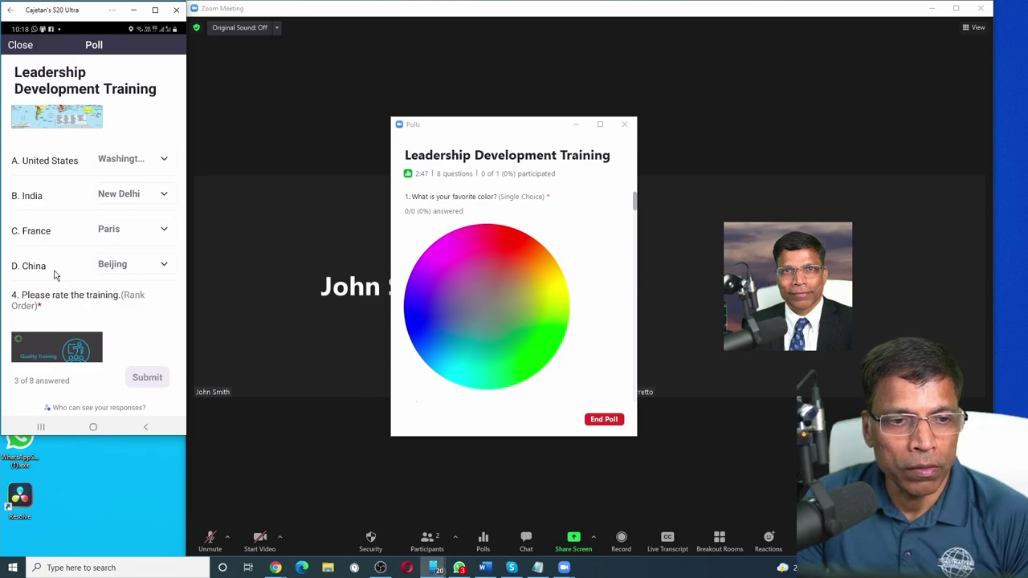
Rate Quality of Training, Knowledge of Trainer and Food as Excellent and Training Duration as Good in the rank order question
scroll(57, 274, down, 5)
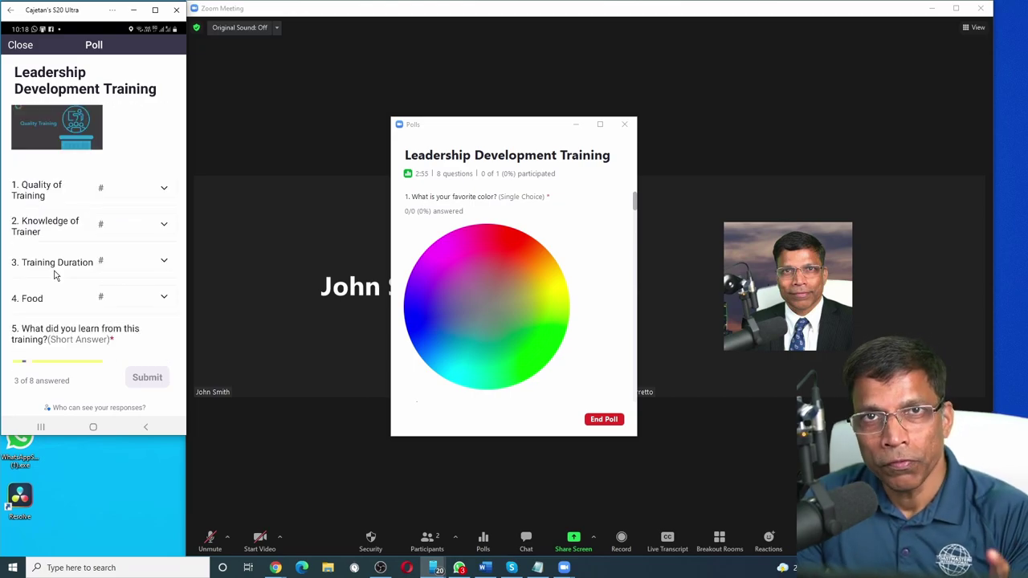
click(161, 190)
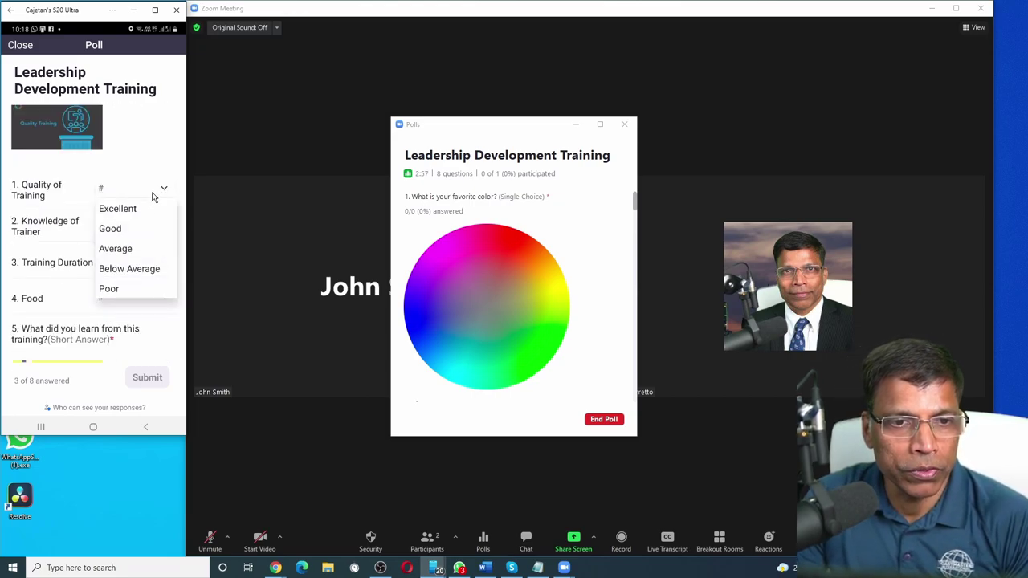
click(151, 209)
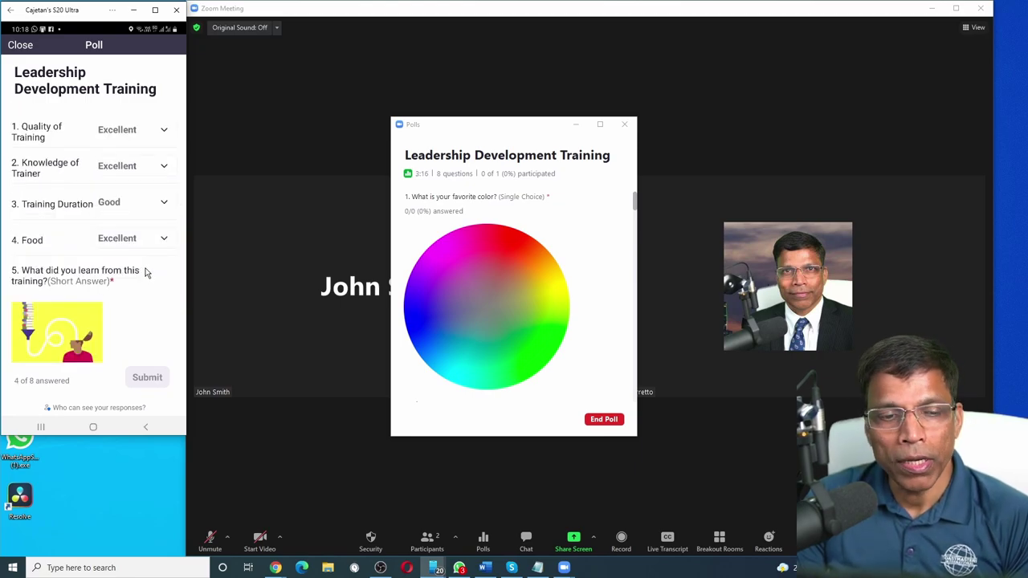
Answer the short question with "Effective Time Management" and include "Some classes did not start on time." in the long feedback answer
scroll(145, 274, down, 3)
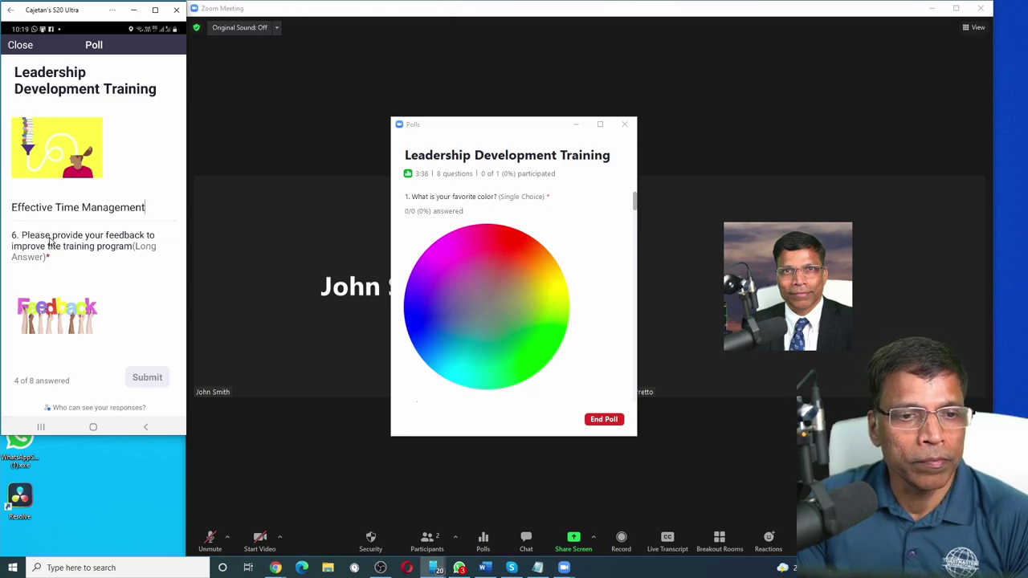
scroll(50, 241, down, 3)
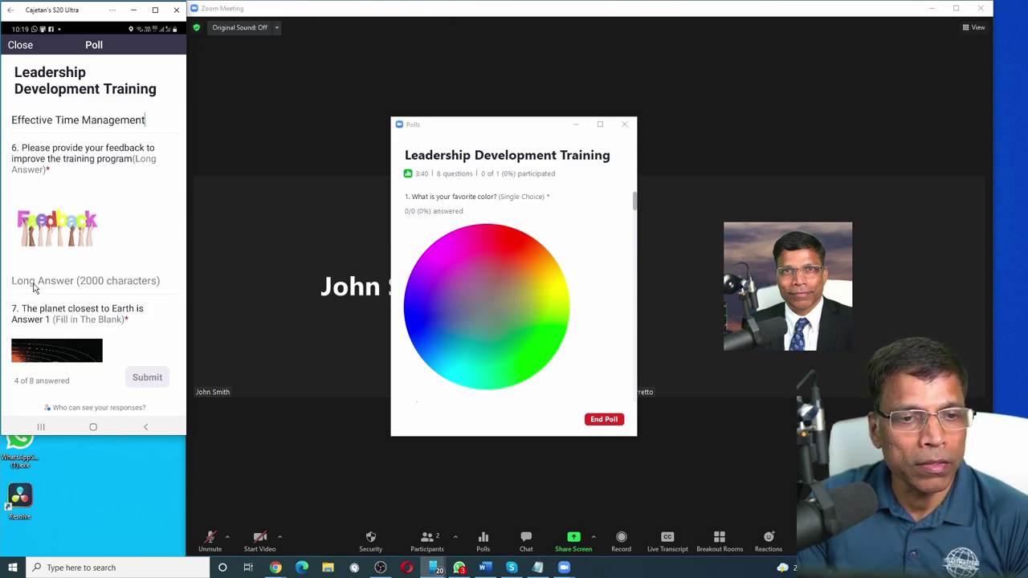
click(37, 287)
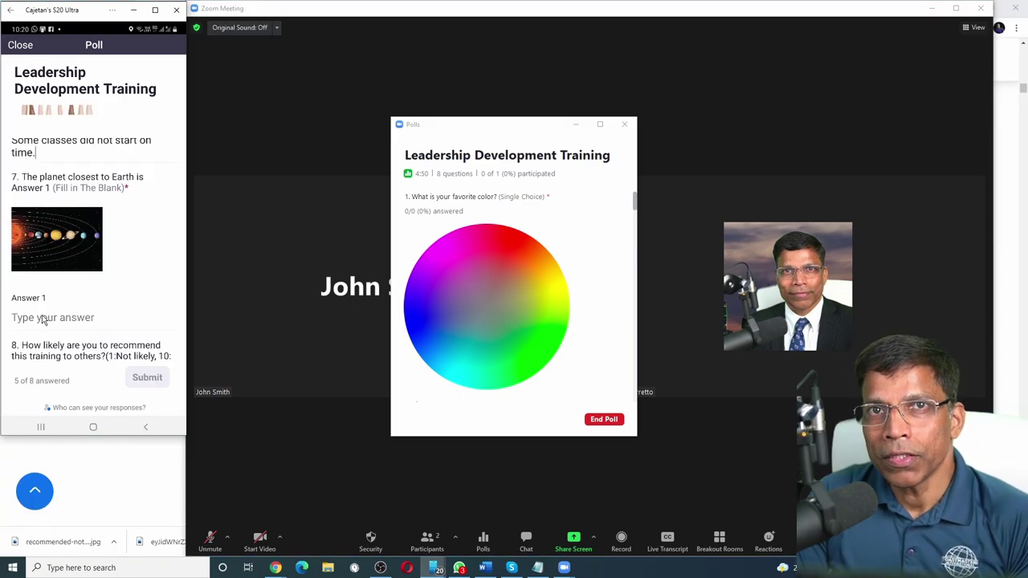
Fill in Mercury as the closest planet, rate the recommendation question 9 and submit the participant's poll
click(27, 318)
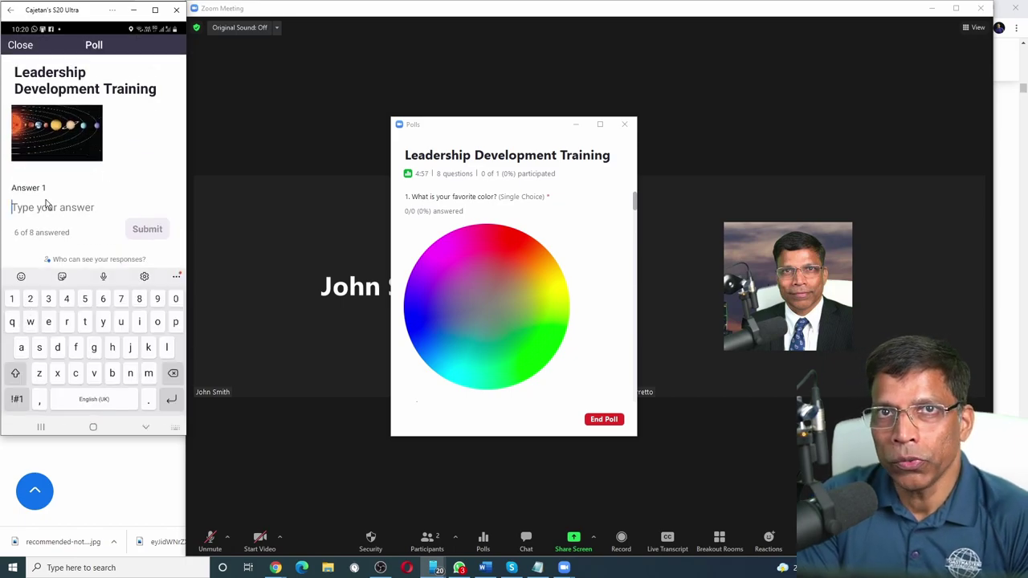
text(Mercury)
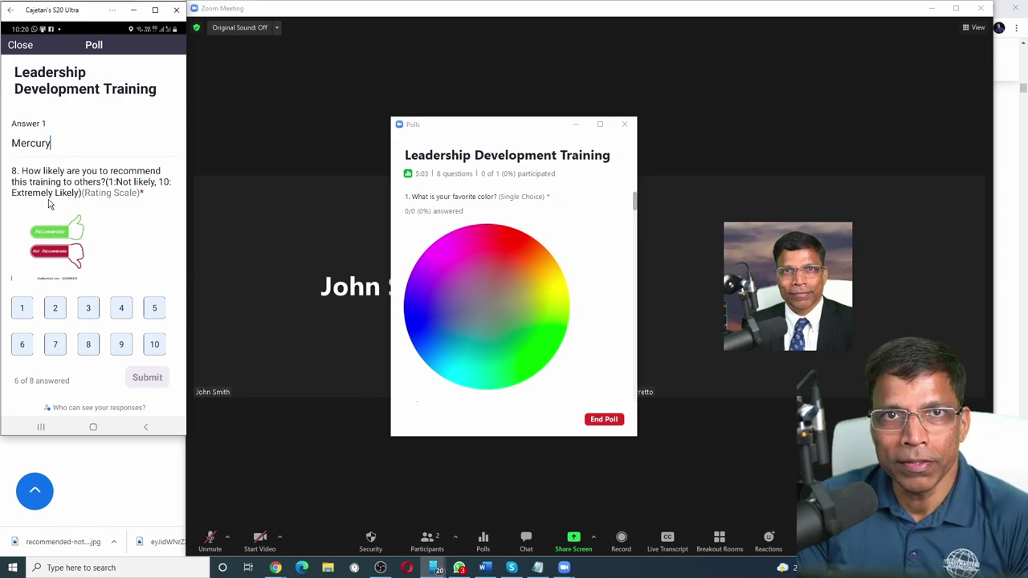
click(122, 347)
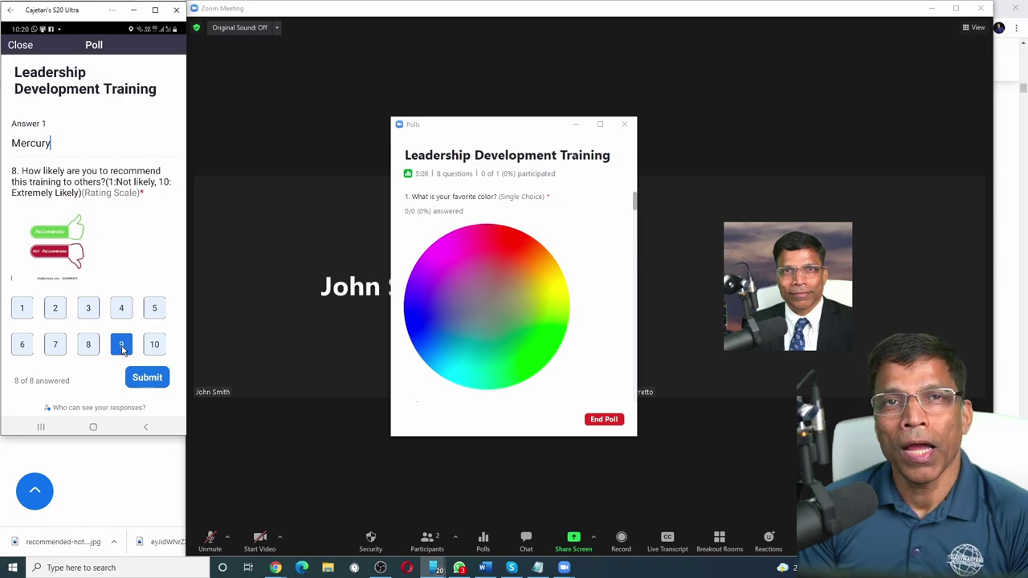
click(148, 378)
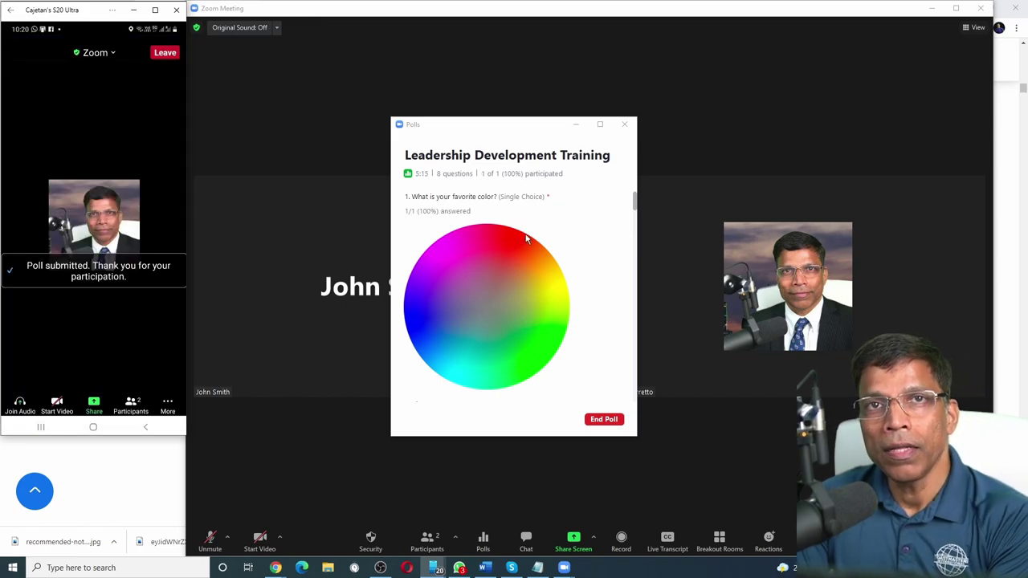
Review the responses in the host's poll window, end the poll and open the detailed results from the short answer question
scroll(526, 238, down, 3)
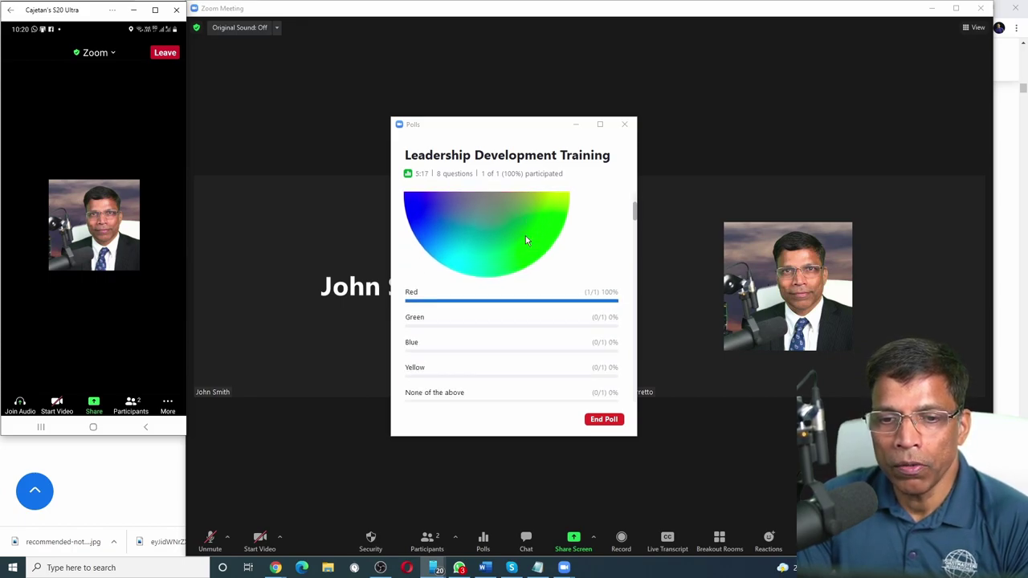
scroll(526, 239, down, 2)
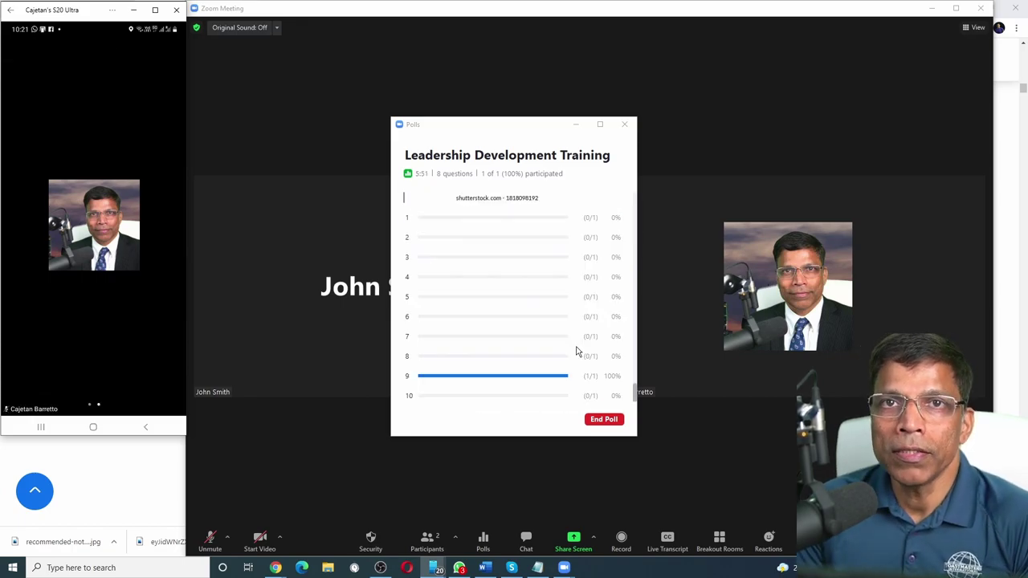
click(599, 426)
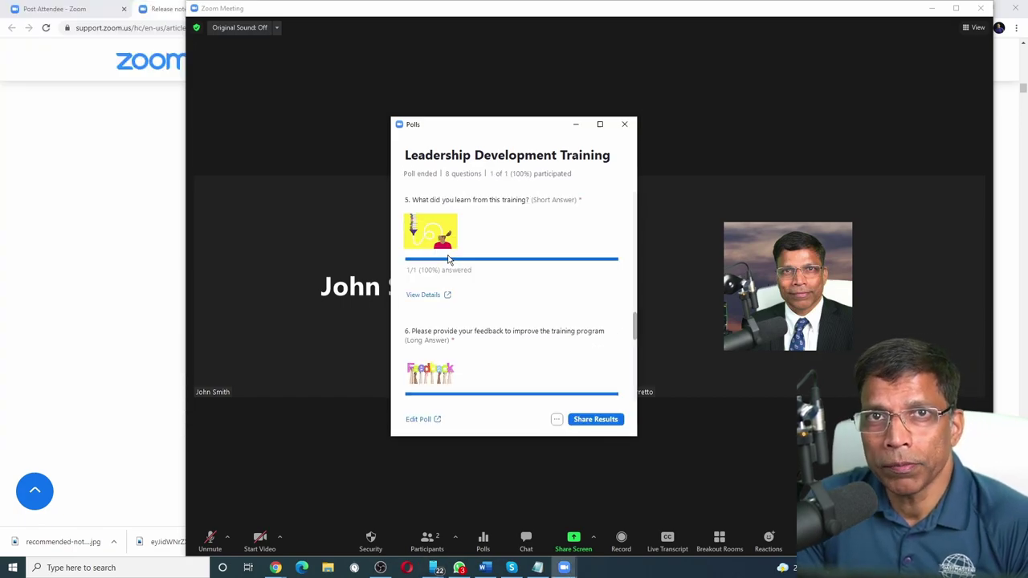
click(430, 296)
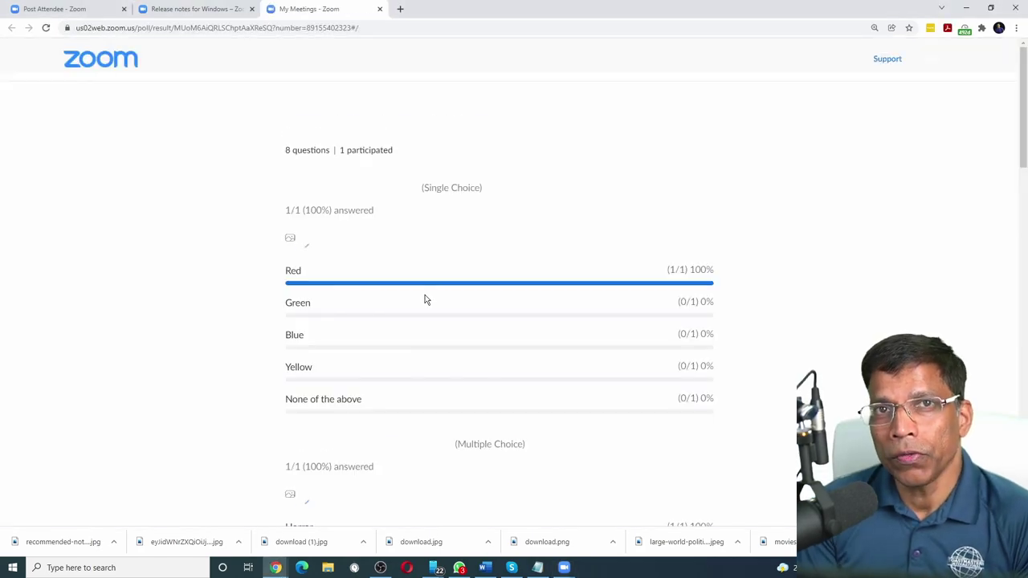